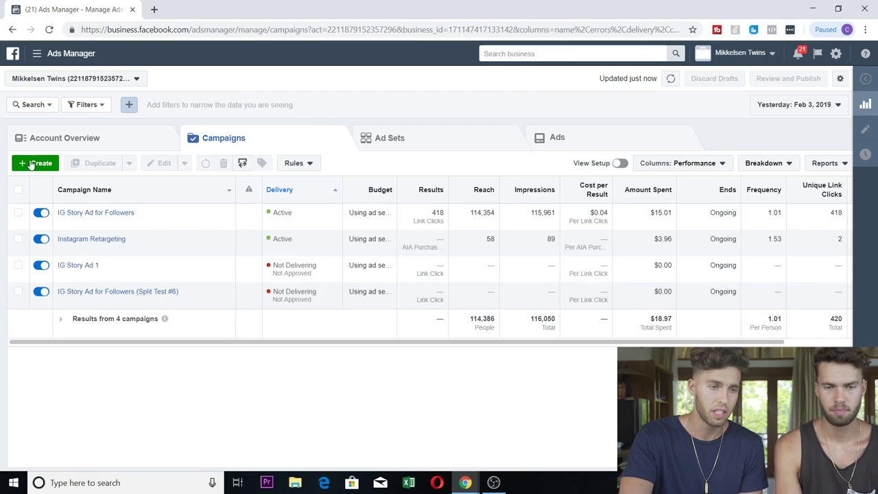
Create a new campaign, discarding the unfinished draft, and choose Traffic as its marketing objective.
{"action": "left_click", "coordinate": [35, 163]}
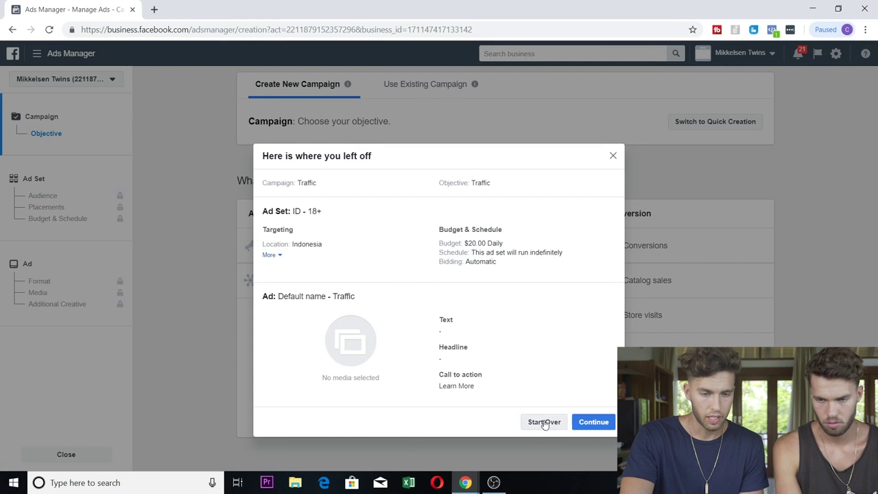
{"action": "left_click", "coordinate": [545, 422]}
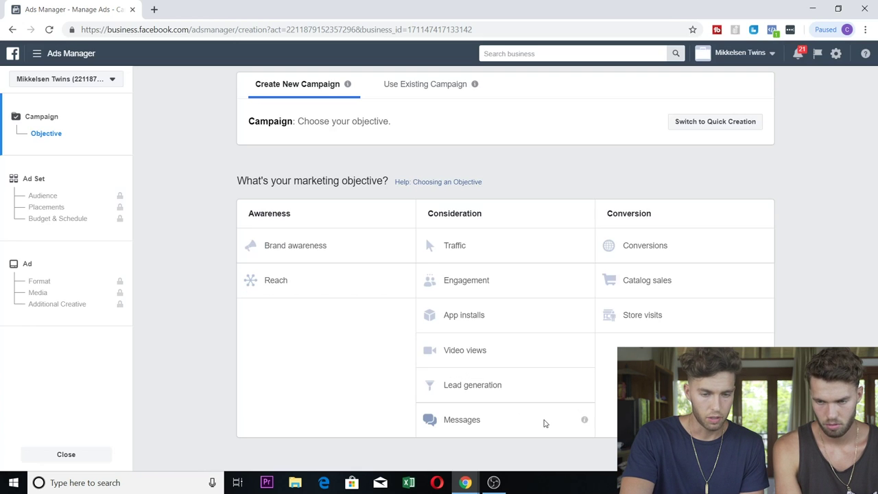
{"action": "left_click", "coordinate": [473, 251]}
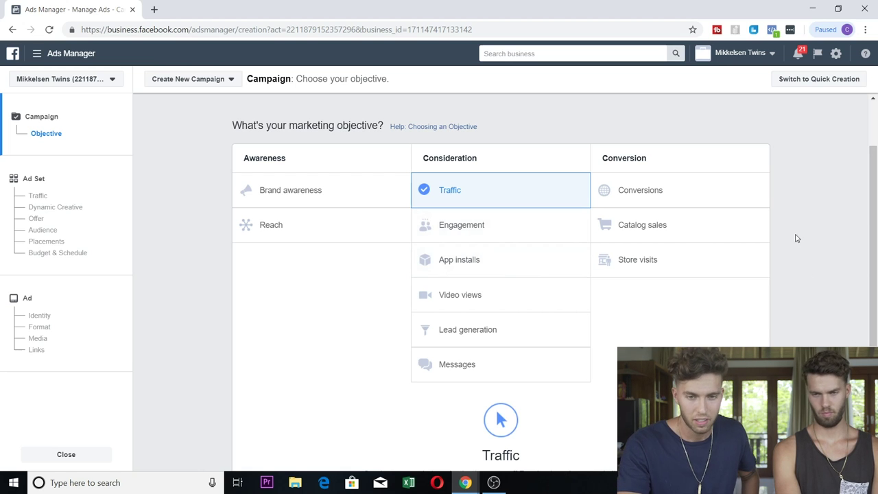
Name the campaign "Instagram Story Ad Campaign for Followers" and continue to the ad set setup.
{"action": "left_click_drag", "start_coordinate": [876, 197], "coordinate": [857, 333]}
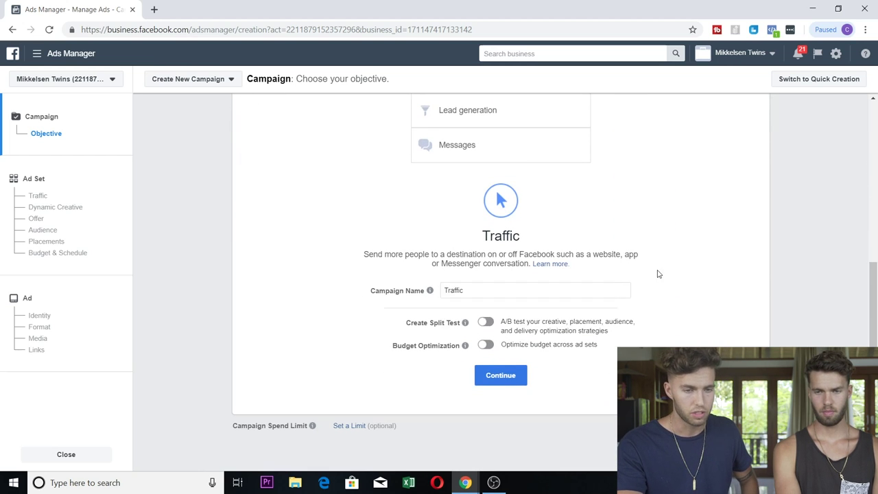
{"action": "triple_click", "coordinate": [615, 289]}
{"action": "type", "text": "Instag"}
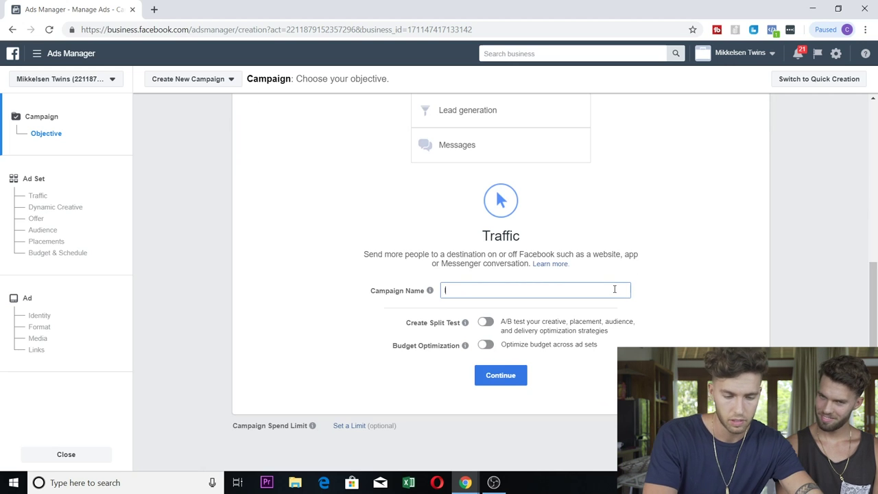
{"action": "type", "text": "ra"}
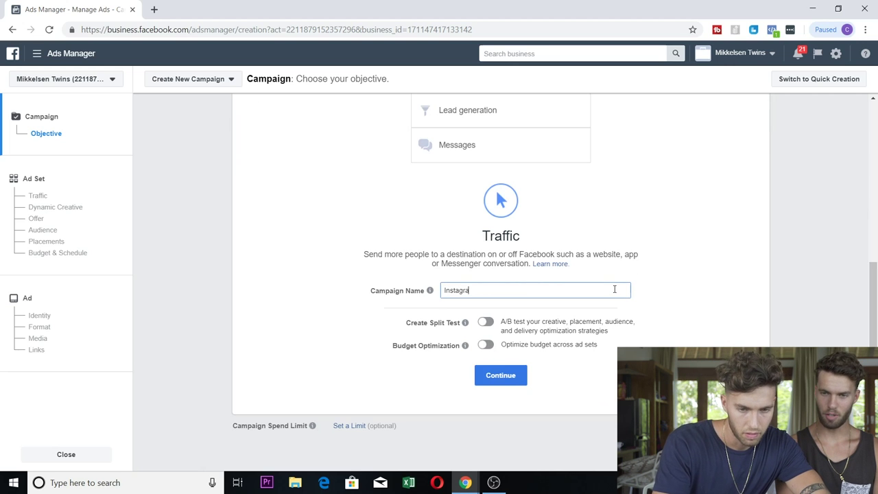
{"action": "type", "text": "m Story "}
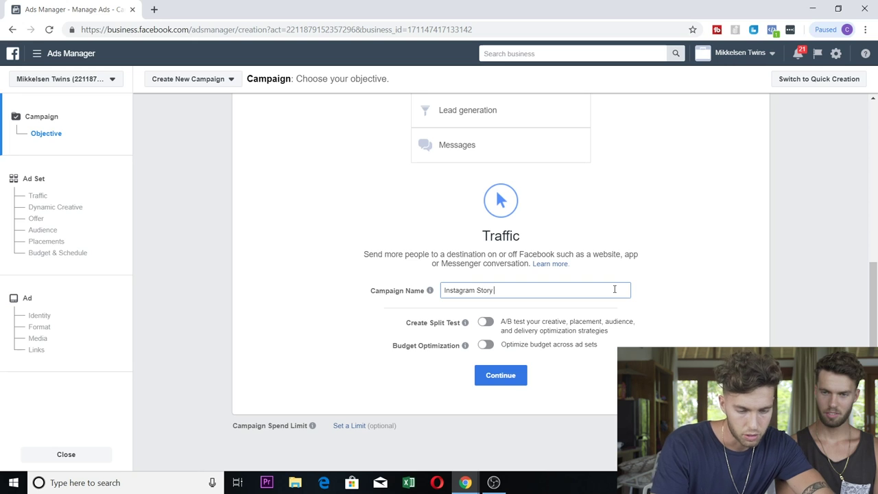
{"action": "type", "text": "Afod C"}
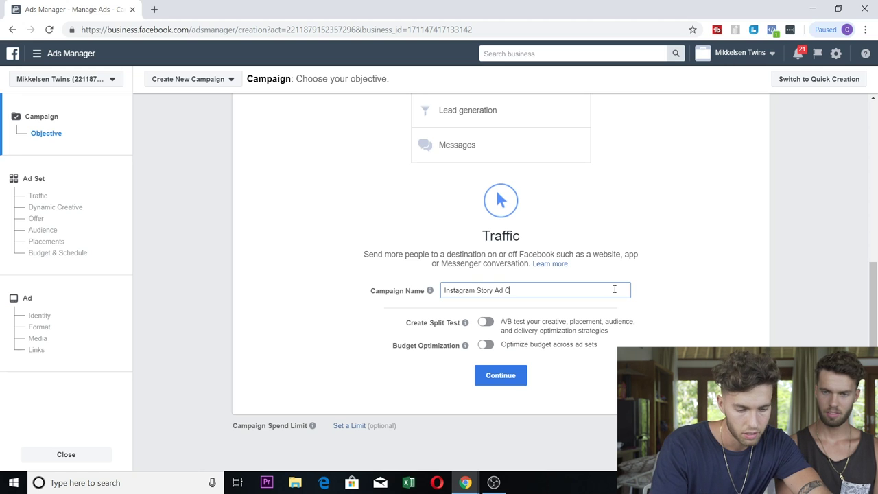
{"action": "type", "text": "ampaign for"}
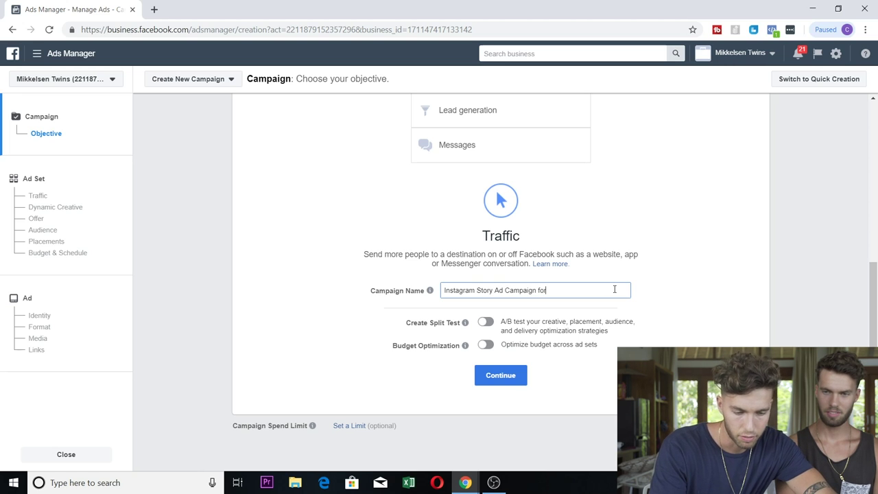
{"action": "type", "text": " Followers"}
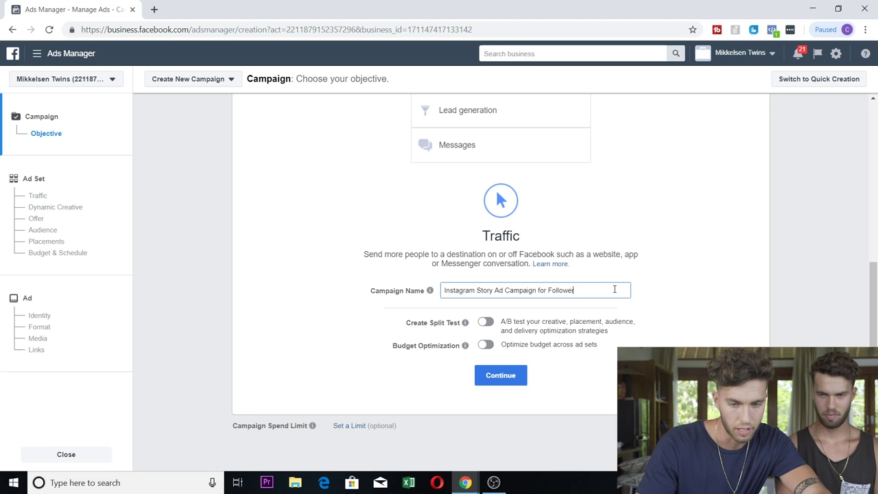
{"action": "left_click", "coordinate": [730, 238]}
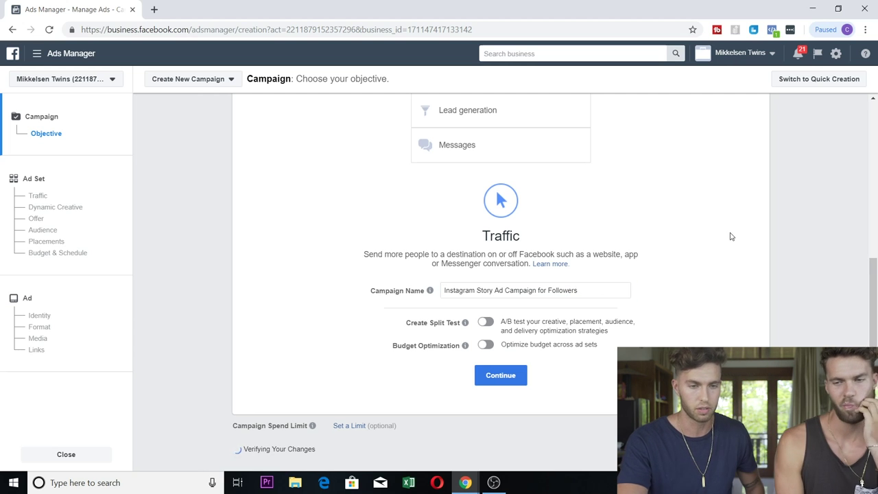
{"action": "mouse_move", "coordinate": [466, 325]}
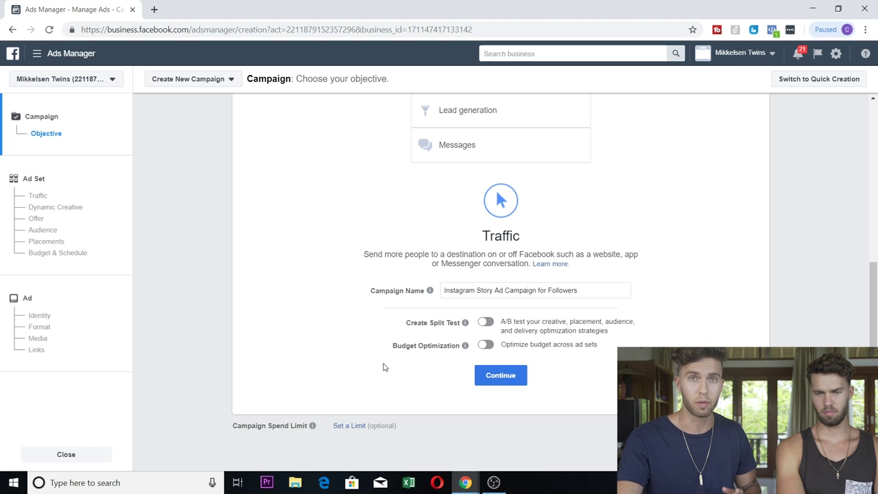
{"action": "left_click", "coordinate": [503, 380]}
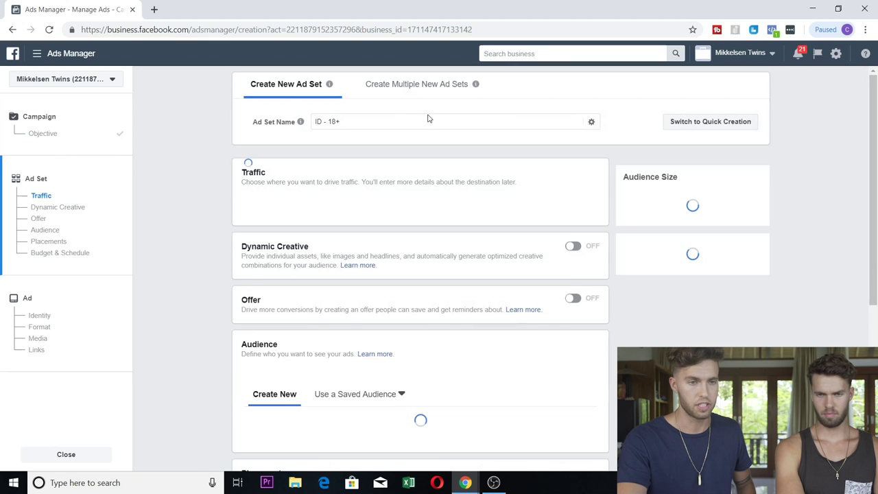
Name the ad set "Instagram Story Ad 1".
{"action": "left_click", "coordinate": [356, 124]}
{"action": "left_click_drag", "start_coordinate": [349, 123], "coordinate": [182, 126]}
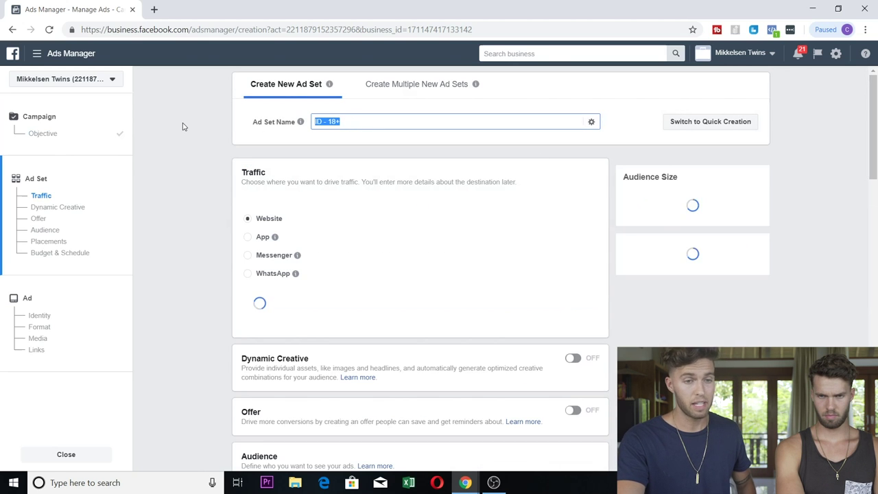
{"action": "type", "text": "Instragram"}
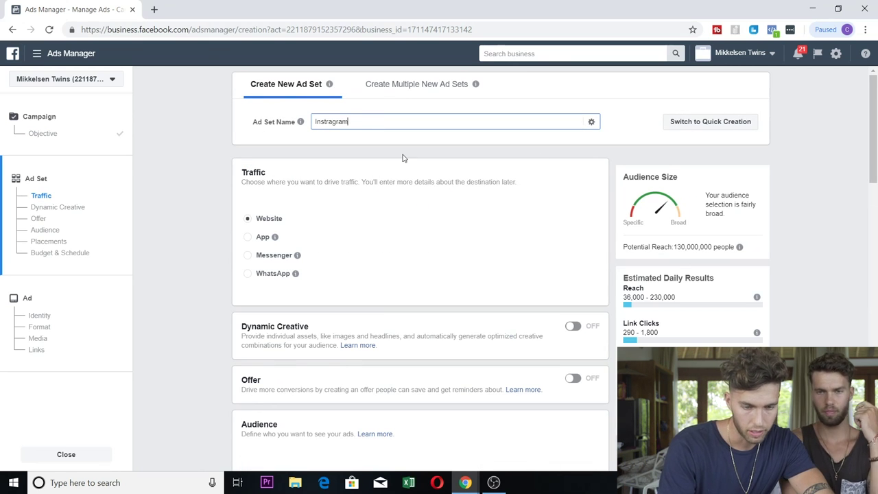
{"action": "type", "text": " Sto"}
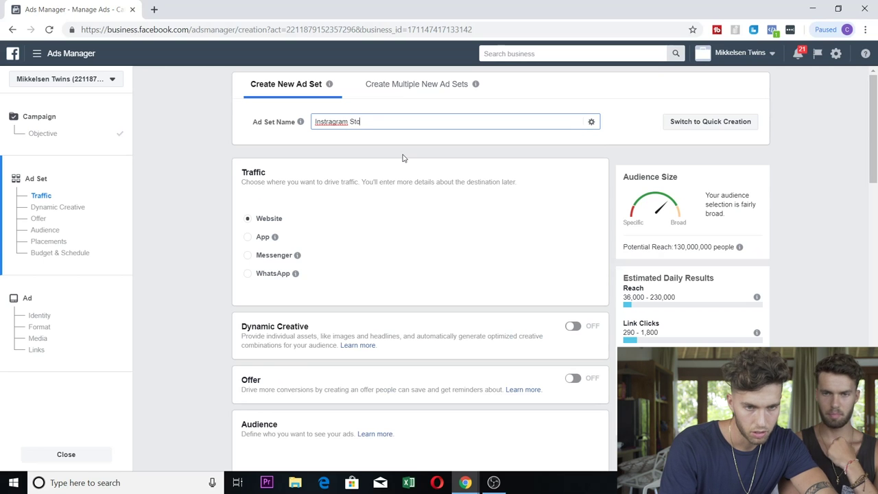
{"action": "type", "text": "ry Ad 1"}
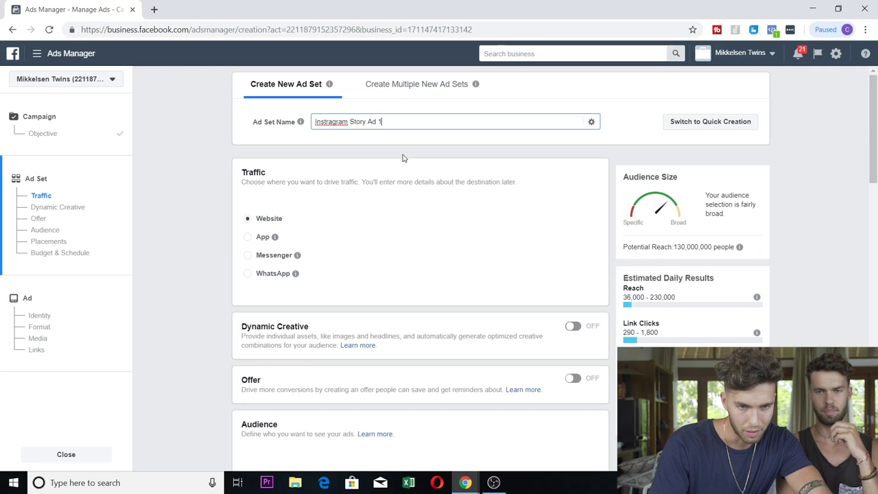
{"action": "right_click", "coordinate": [346, 122]}
{"action": "left_click", "coordinate": [371, 131]}
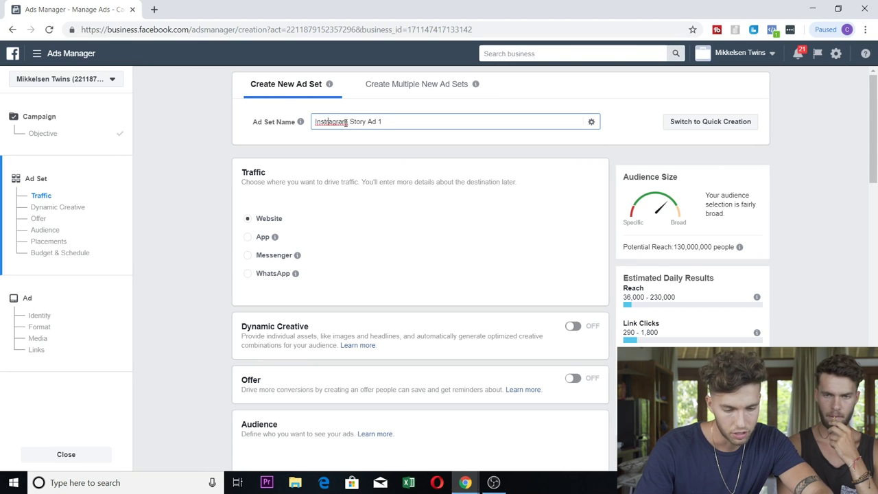
Replace Indonesia with the Worldwide region as the ad set's included audience location.
{"action": "scroll", "coordinate": [188, 154], "scroll_direction": "down", "scroll_amount": 1}
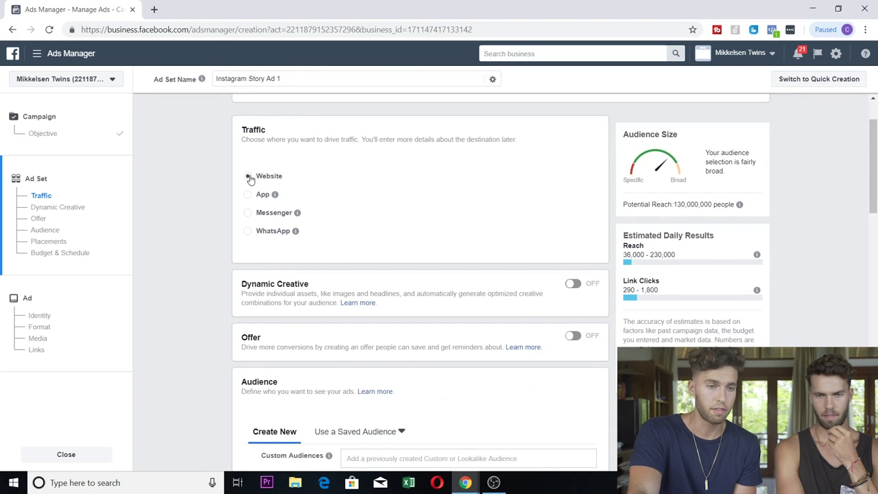
{"action": "scroll", "coordinate": [200, 167], "scroll_direction": "down", "scroll_amount": 3}
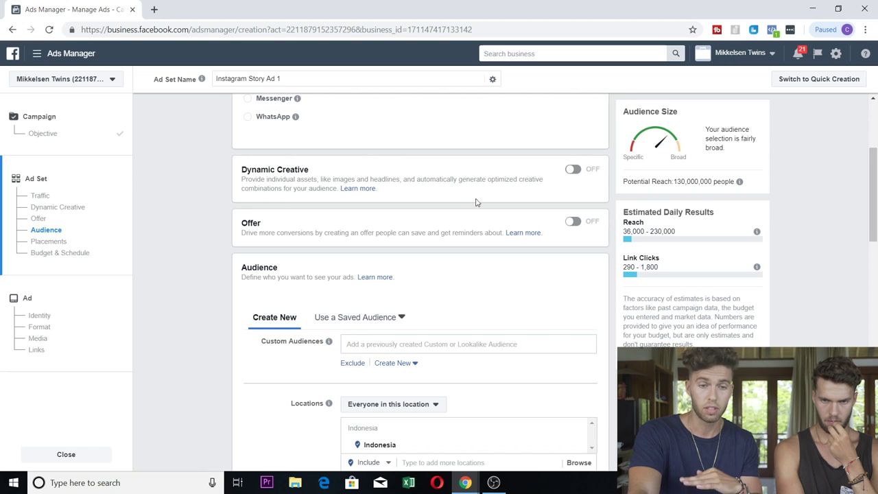
{"action": "scroll", "coordinate": [206, 211], "scroll_direction": "down", "scroll_amount": 1}
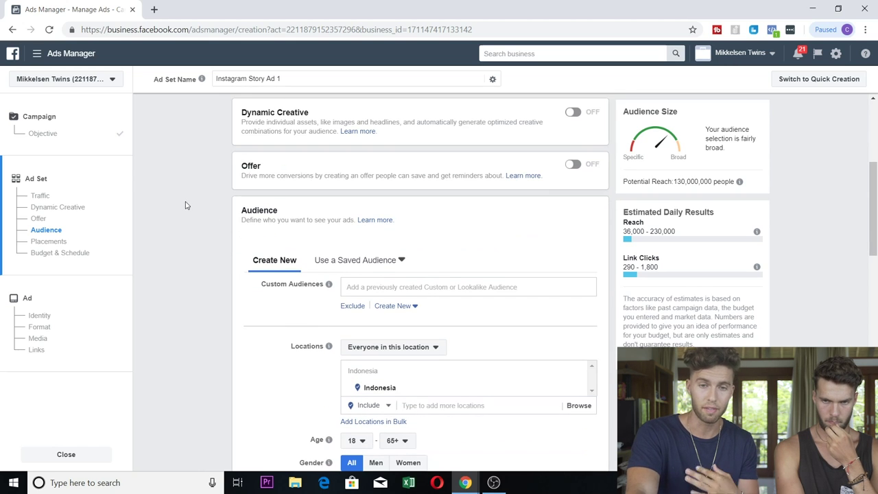
{"action": "scroll", "coordinate": [189, 182], "scroll_direction": "down", "scroll_amount": 3}
{"action": "scroll", "coordinate": [186, 181], "scroll_direction": "up", "scroll_amount": 1}
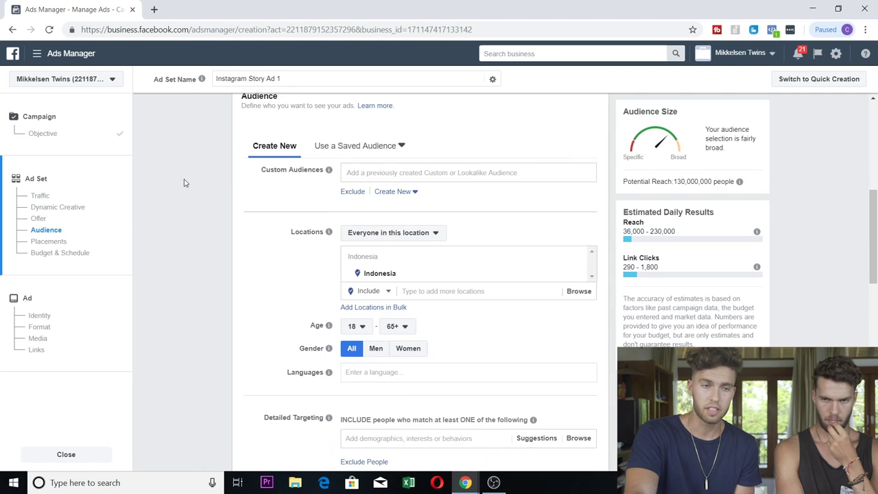
{"action": "scroll", "coordinate": [863, 248], "scroll_direction": "up", "scroll_amount": 1}
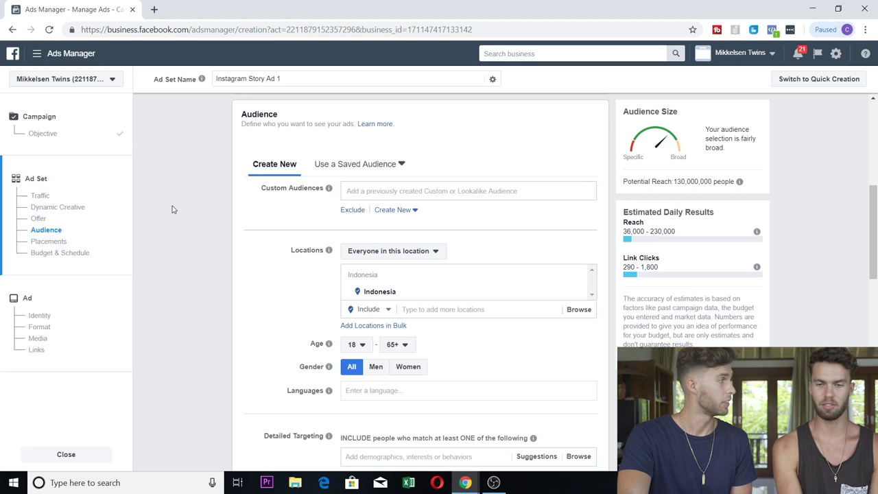
{"action": "scroll", "coordinate": [265, 229], "scroll_direction": "down", "scroll_amount": 1}
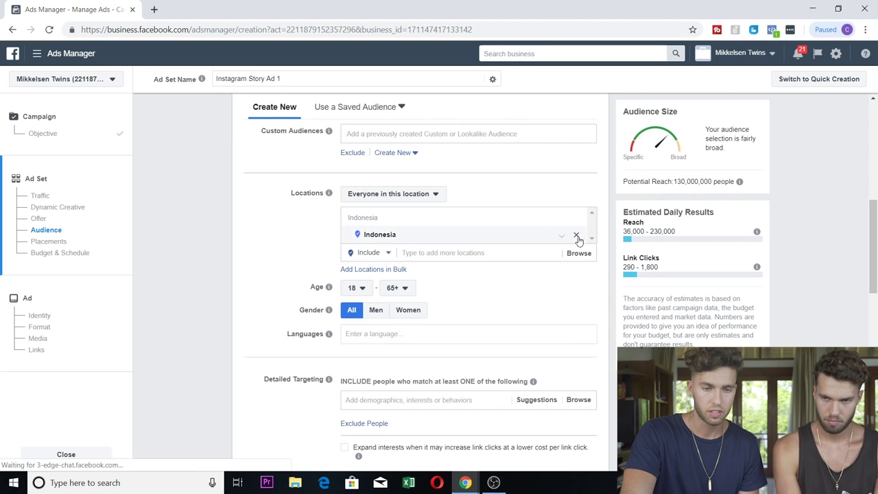
{"action": "left_click", "coordinate": [579, 237]}
{"action": "left_click", "coordinate": [440, 273]}
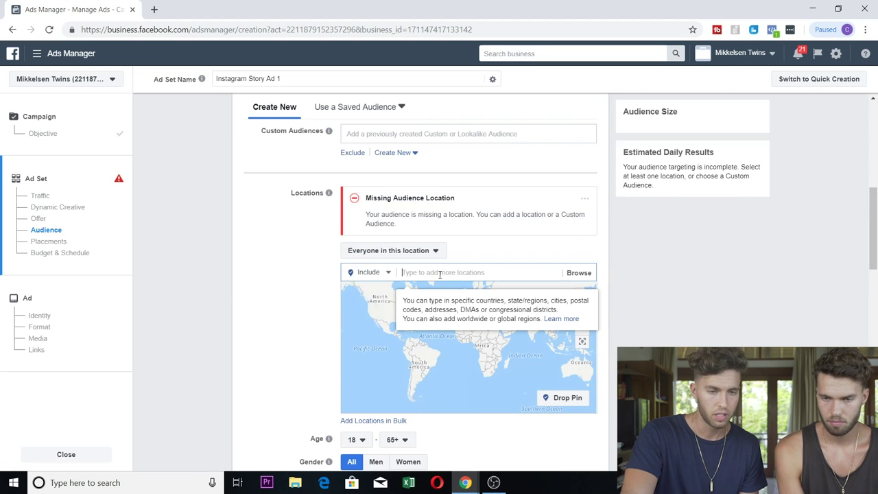
{"action": "type", "text": "worldwide"}
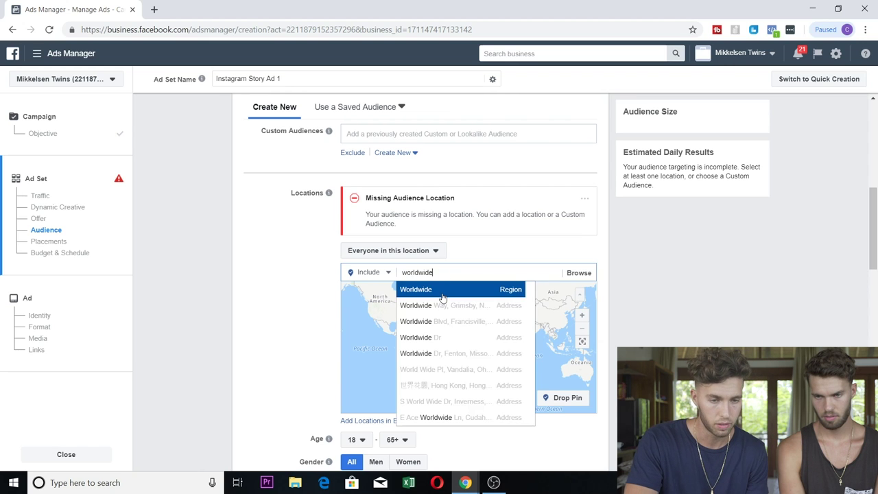
{"action": "left_click", "coordinate": [442, 300]}
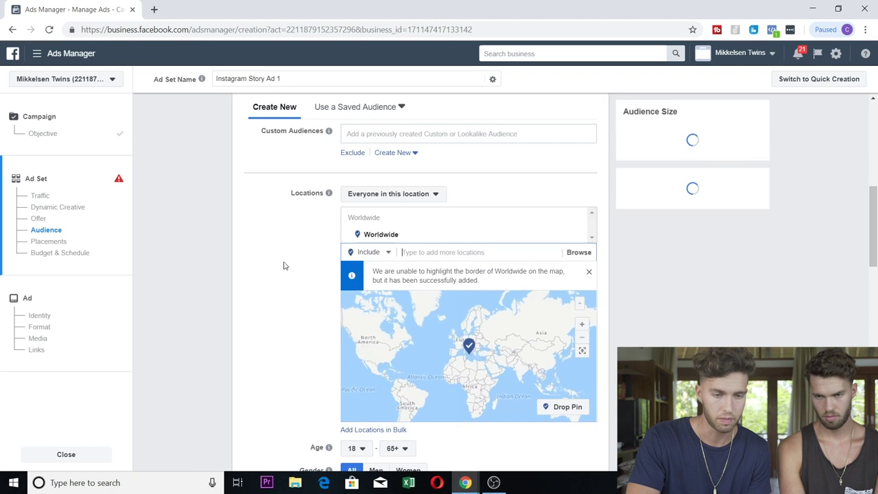
Exclude the countries United Kingdom and United States from the worldwide audience.
{"action": "left_click", "coordinate": [386, 254]}
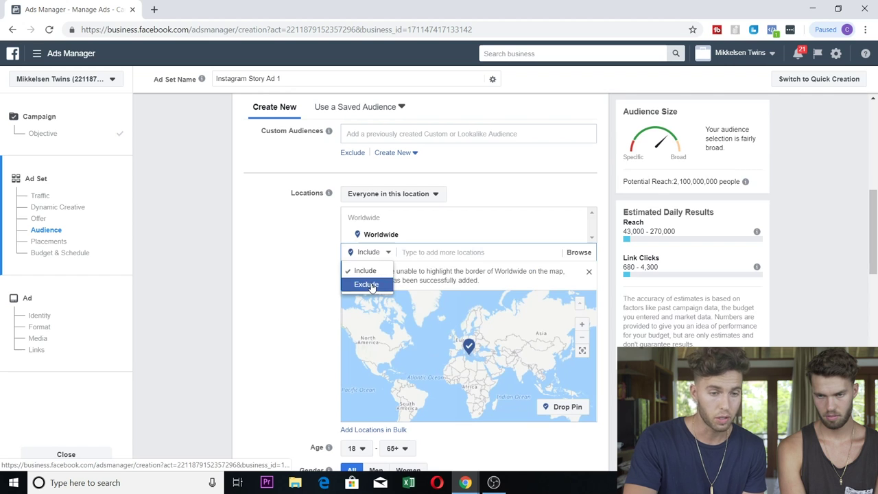
{"action": "left_click", "coordinate": [363, 284]}
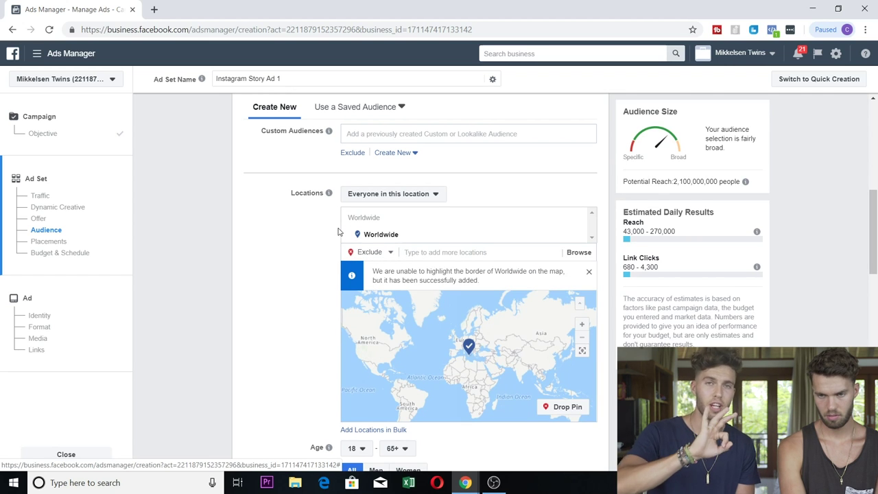
{"action": "left_click", "coordinate": [431, 252]}
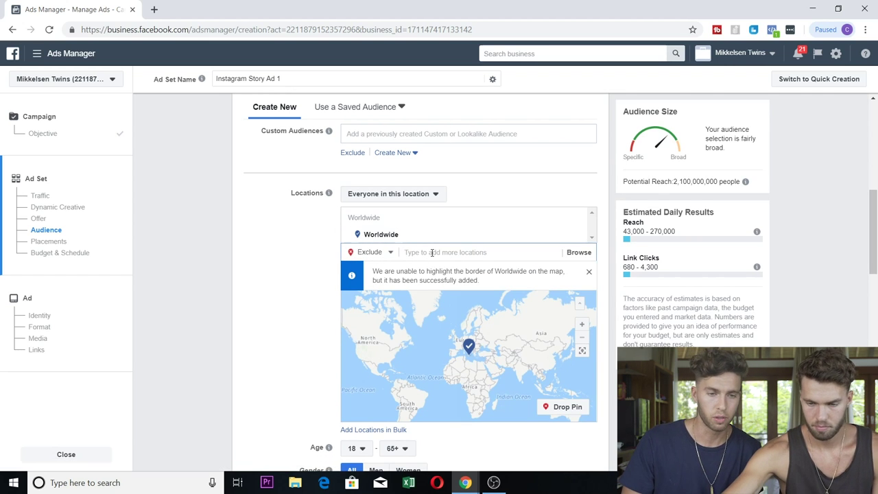
{"action": "type", "text": "uni"}
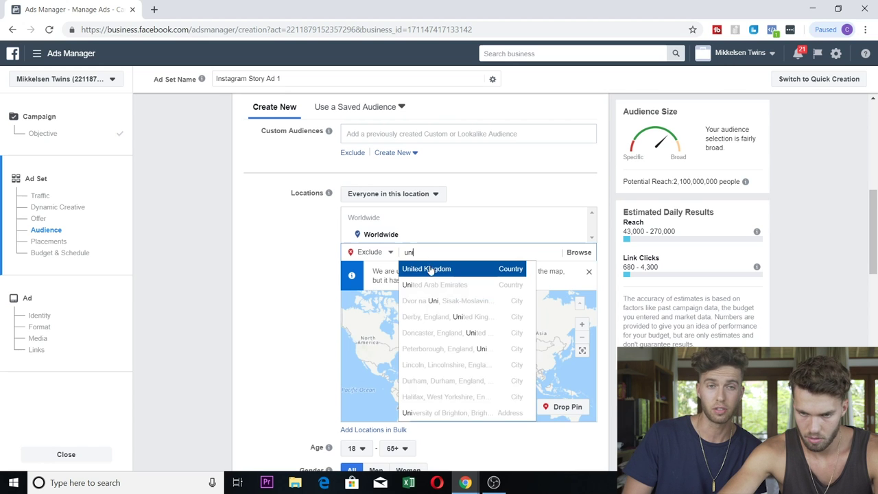
{"action": "left_click", "coordinate": [432, 271]}
{"action": "type", "text": "unites"}
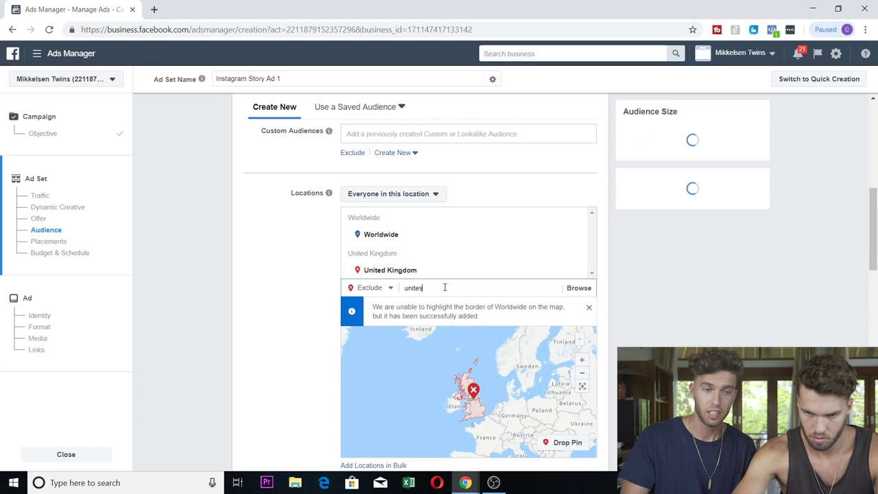
{"action": "key", "text": "BackSpace"}
{"action": "type", "text": "d state"}
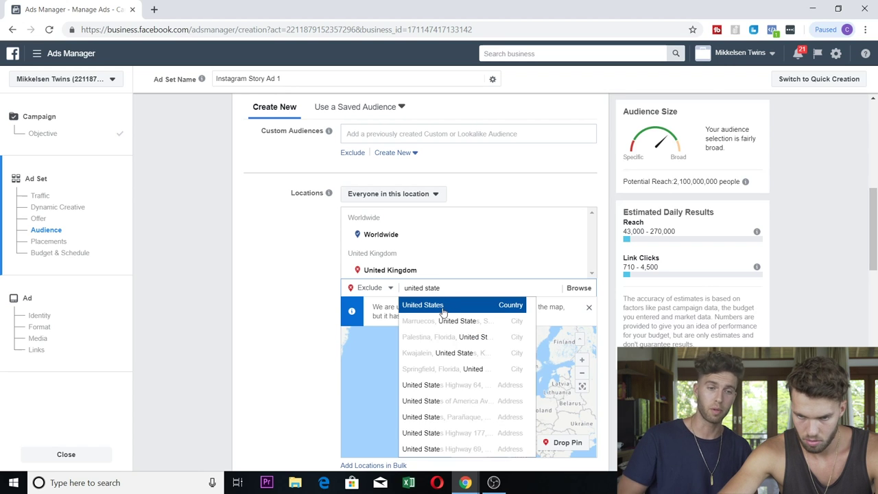
{"action": "left_click", "coordinate": [445, 305]}
Add Canada to the countries excluded from the worldwide audience.
{"action": "type", "text": "cana"}
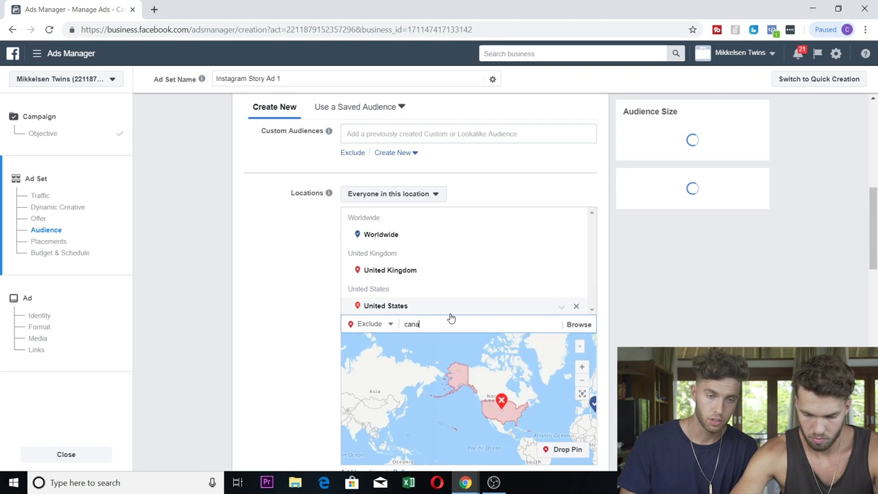
{"action": "type", "text": "d"}
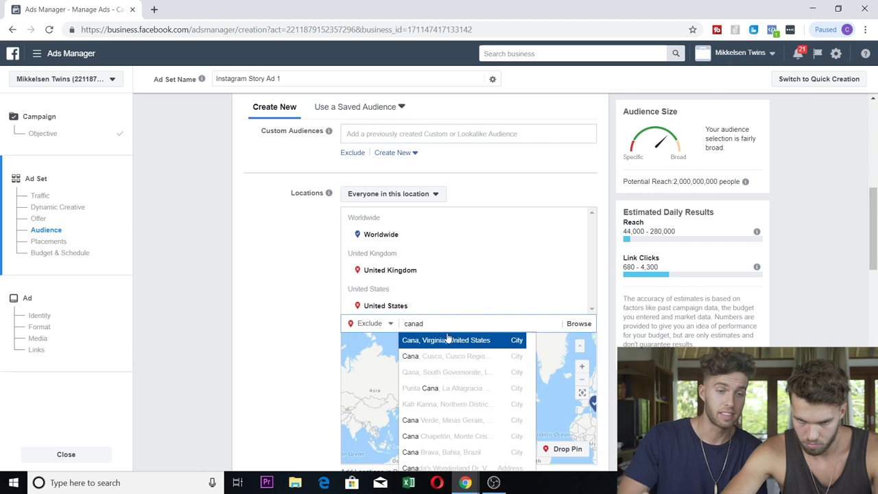
{"action": "left_click", "coordinate": [446, 356]}
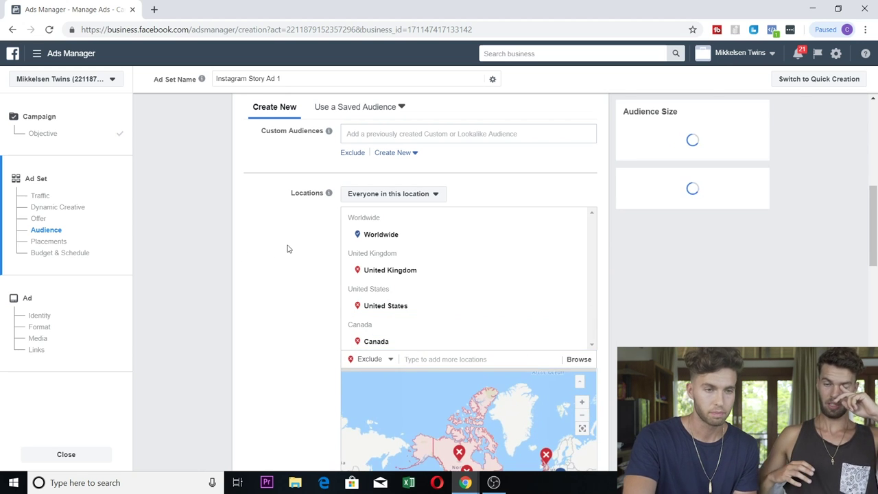
Set the audience age range to 13–40.
{"action": "scroll", "coordinate": [288, 248], "scroll_direction": "down", "scroll_amount": 2}
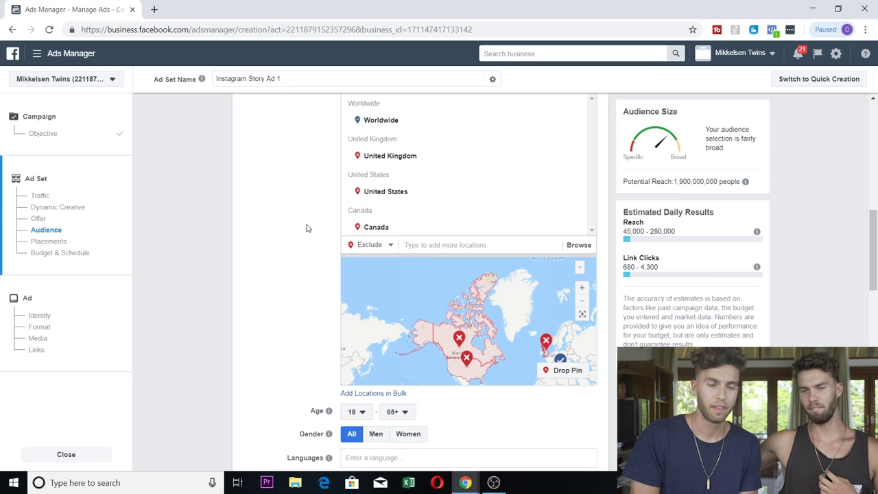
{"action": "scroll", "coordinate": [308, 228], "scroll_direction": "up", "scroll_amount": 1}
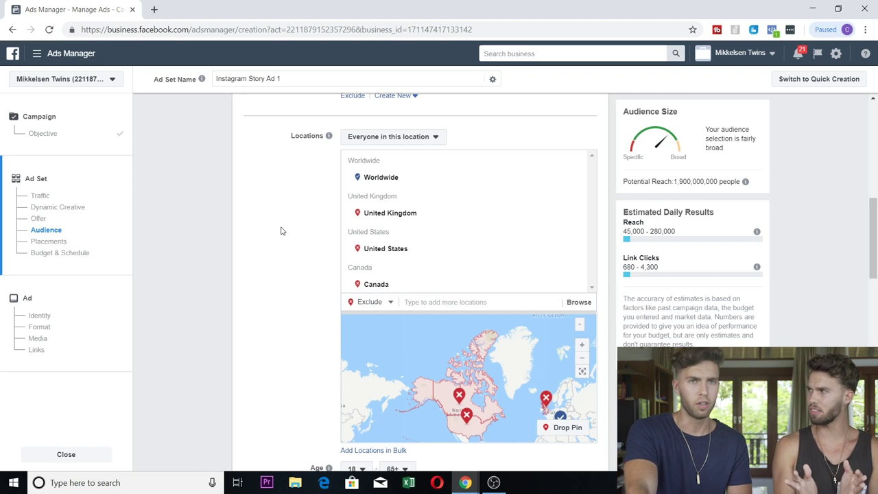
{"action": "left_click_drag", "start_coordinate": [874, 240], "coordinate": [873, 245]}
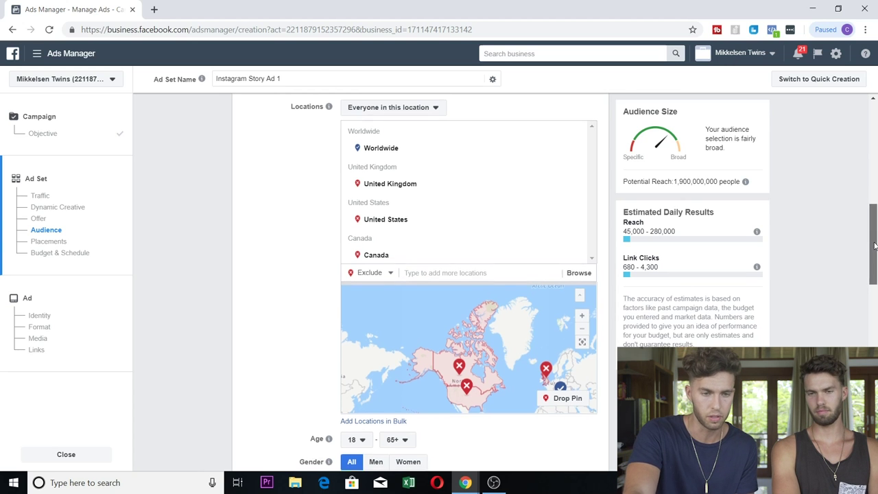
{"action": "left_click_drag", "start_coordinate": [874, 245], "coordinate": [875, 275]}
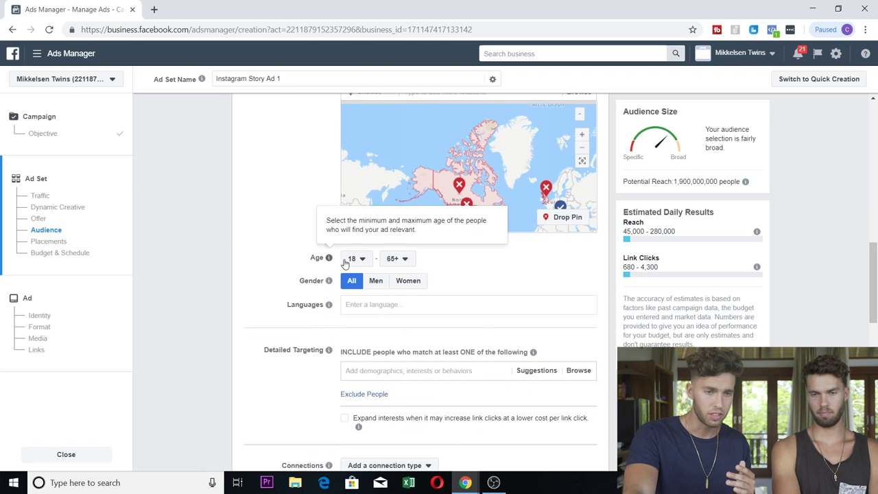
{"action": "left_click", "coordinate": [357, 259]}
{"action": "left_click", "coordinate": [363, 276]}
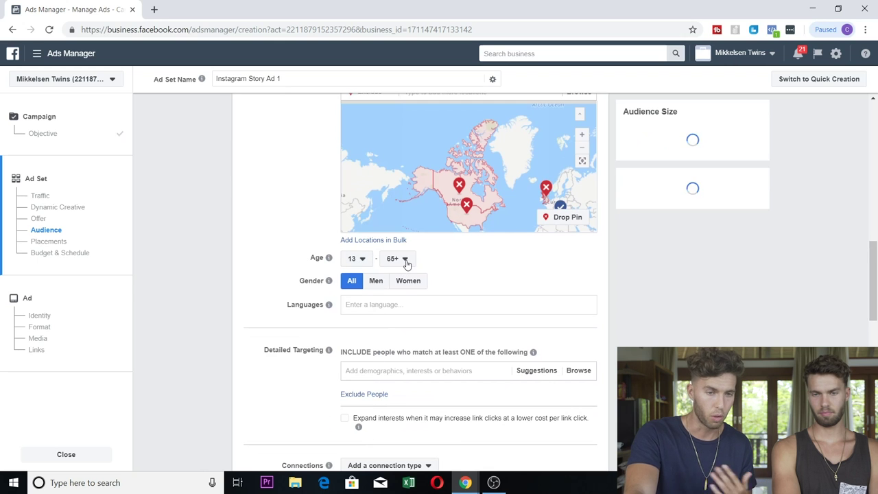
{"action": "left_click", "coordinate": [398, 261]}
{"action": "scroll", "coordinate": [405, 335], "scroll_direction": "up", "scroll_amount": 4}
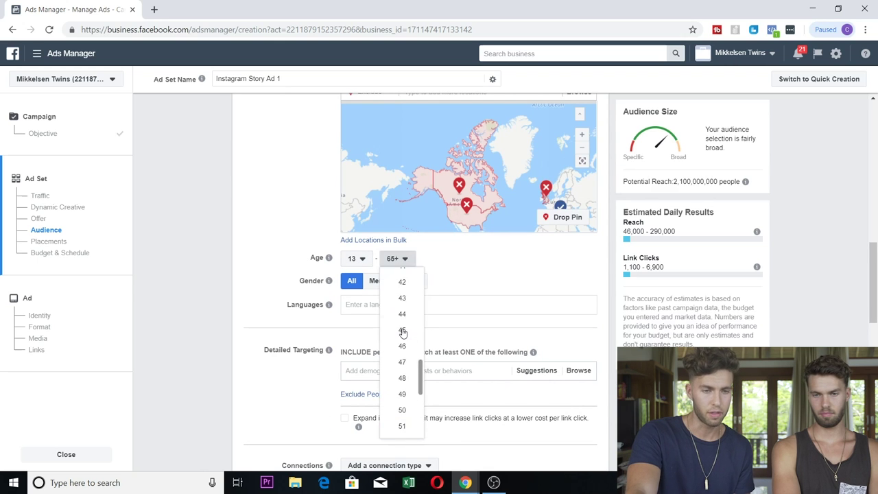
{"action": "left_click", "coordinate": [405, 316]}
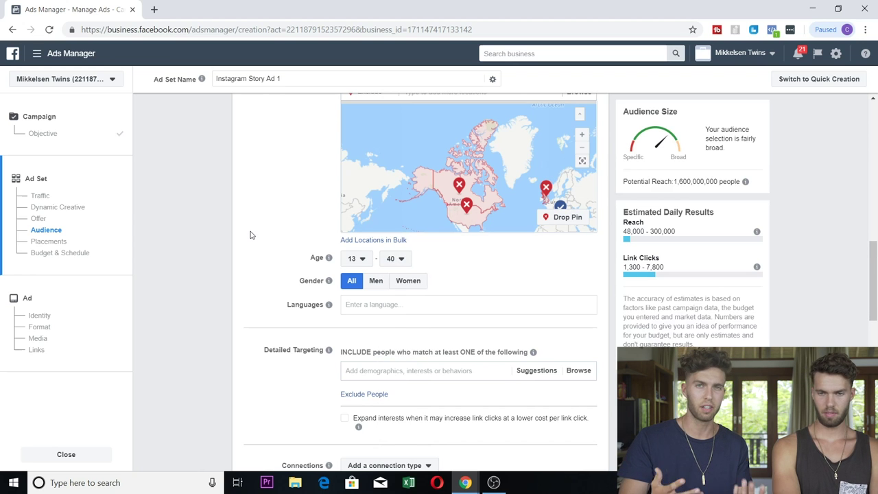
Restrict the audience language to English (All).
{"action": "scroll", "coordinate": [280, 237], "scroll_direction": "down", "scroll_amount": 2}
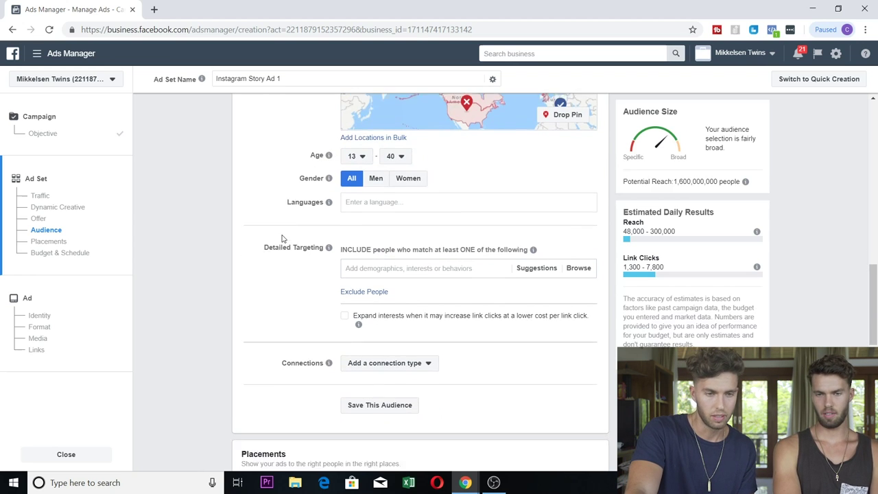
{"action": "scroll", "coordinate": [282, 234], "scroll_direction": "up", "scroll_amount": 1}
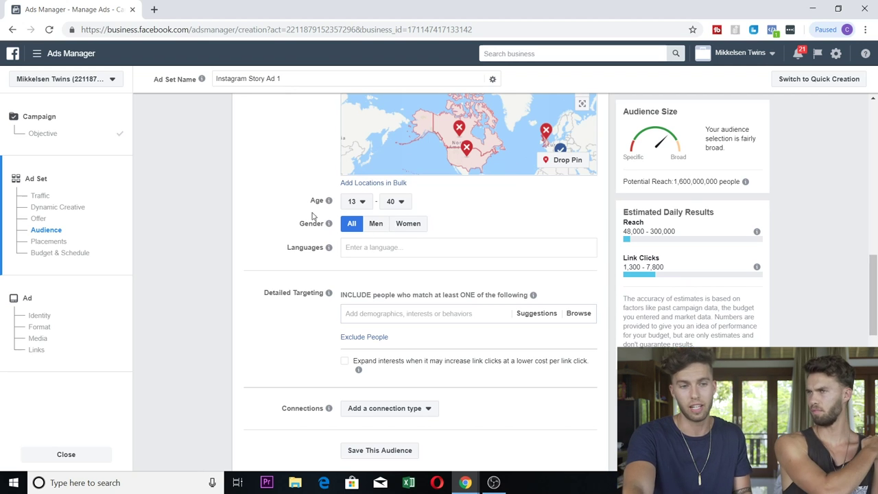
{"action": "left_click", "coordinate": [385, 247]}
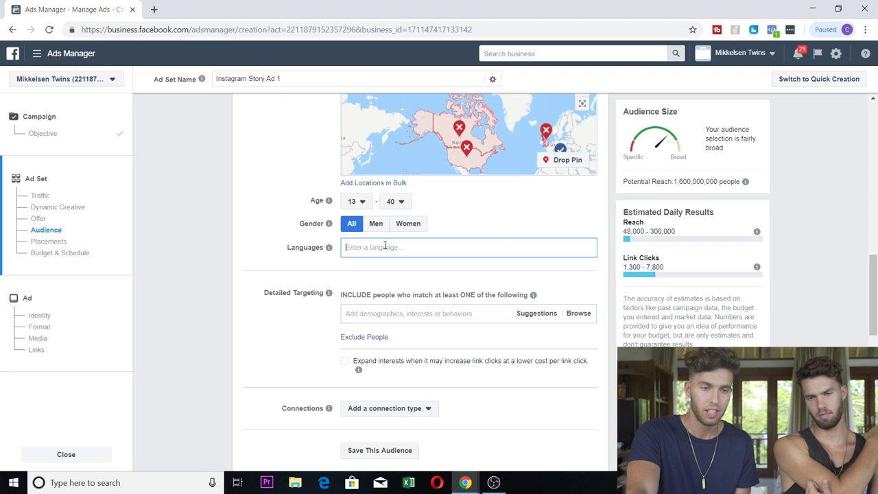
{"action": "type", "text": "english"}
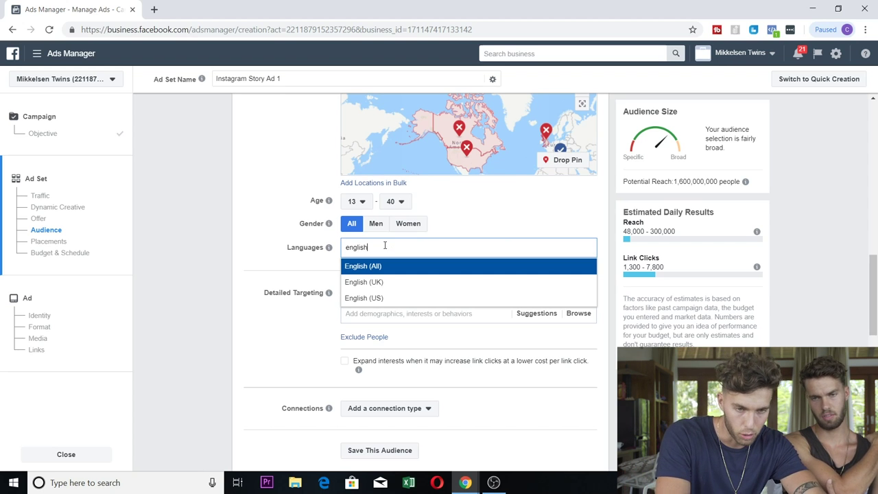
{"action": "left_click", "coordinate": [382, 267]}
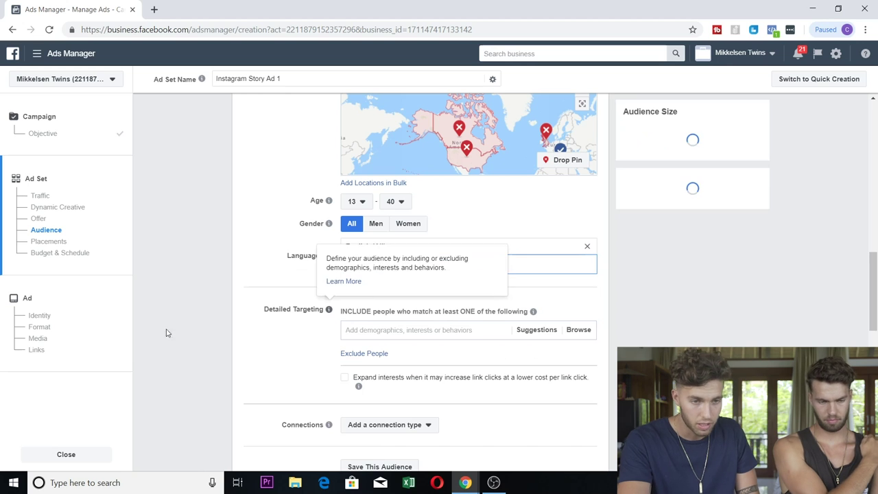
{"action": "scroll", "coordinate": [204, 230], "scroll_direction": "down", "scroll_amount": 2}
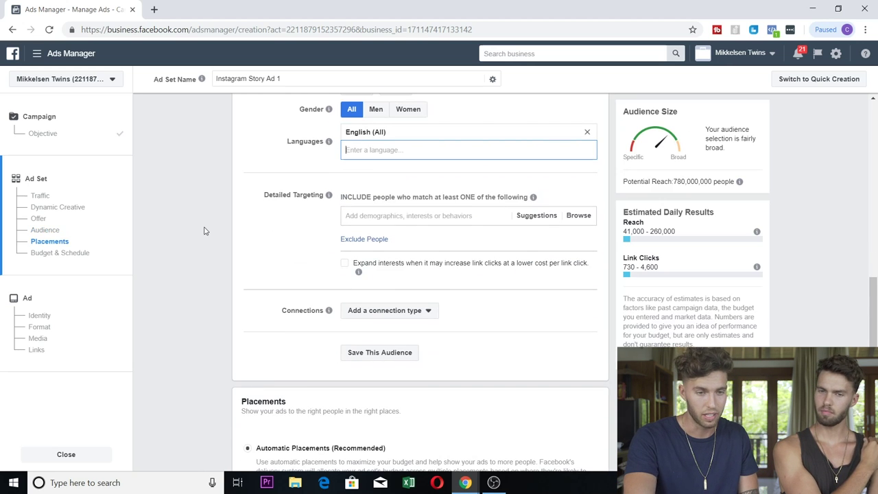
{"action": "left_click", "coordinate": [254, 233]}
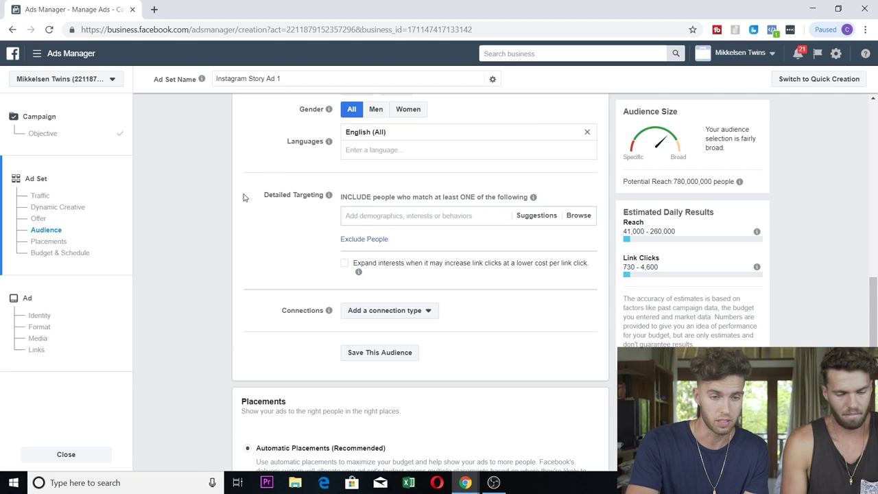
Add Entrepreneurship, Gary Vaynerchuk, Grant Cardone, Online Home Business and Business as included interests in the detailed targeting.
{"action": "scroll", "coordinate": [245, 198], "scroll_direction": "down", "scroll_amount": 1}
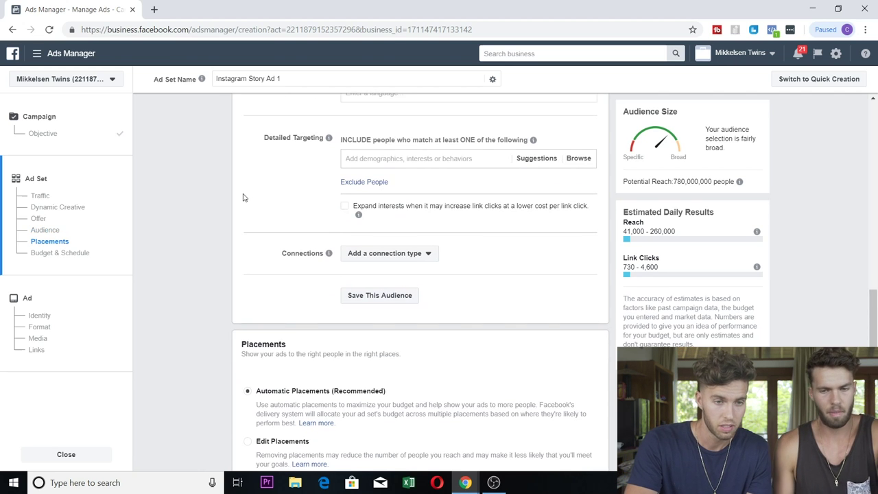
{"action": "left_click", "coordinate": [407, 160]}
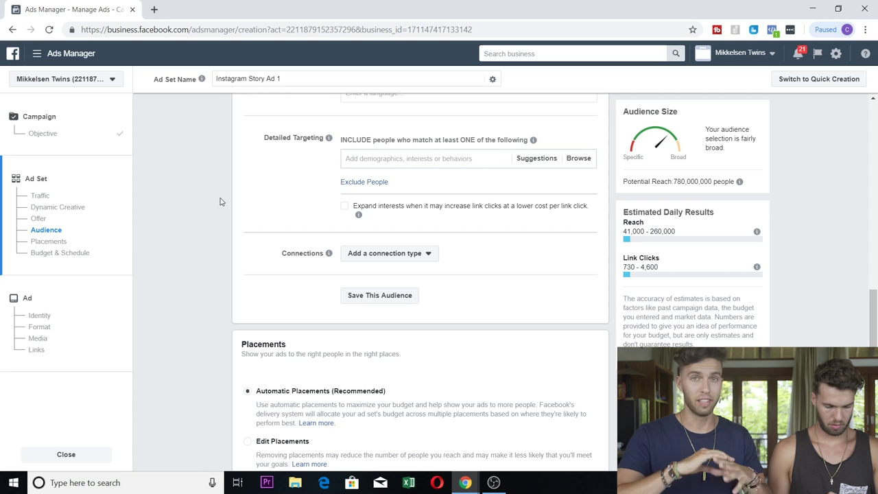
{"action": "type", "text": "entre"}
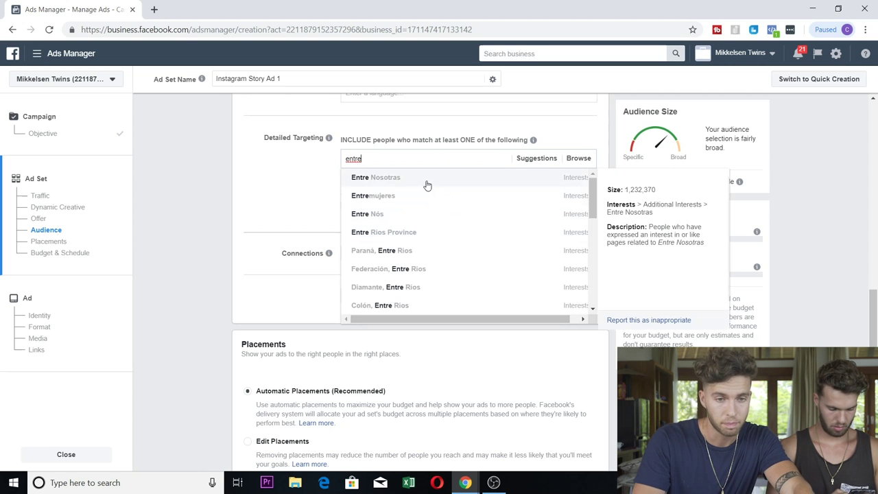
{"action": "type", "text": "preneur"}
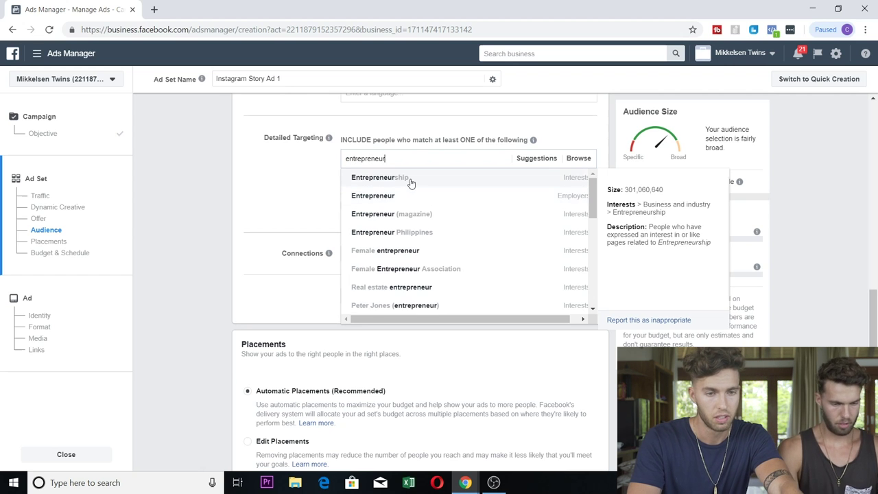
{"action": "left_click", "coordinate": [410, 181]}
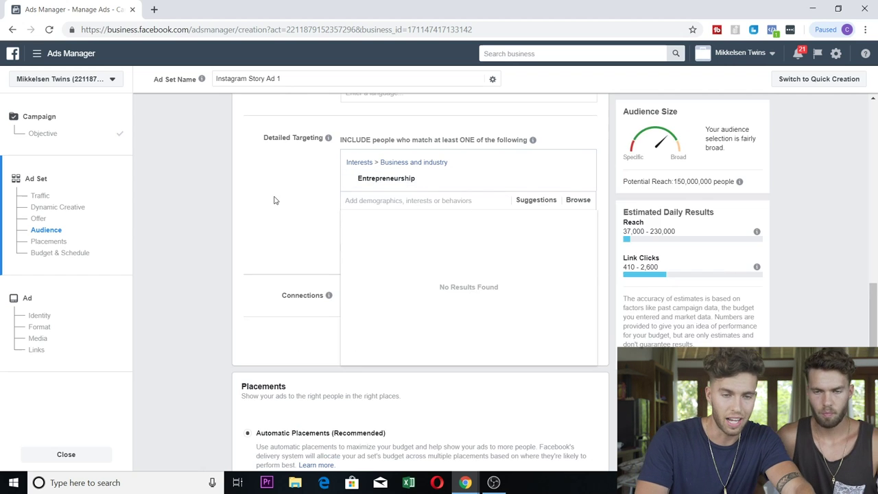
{"action": "type", "text": "gary"}
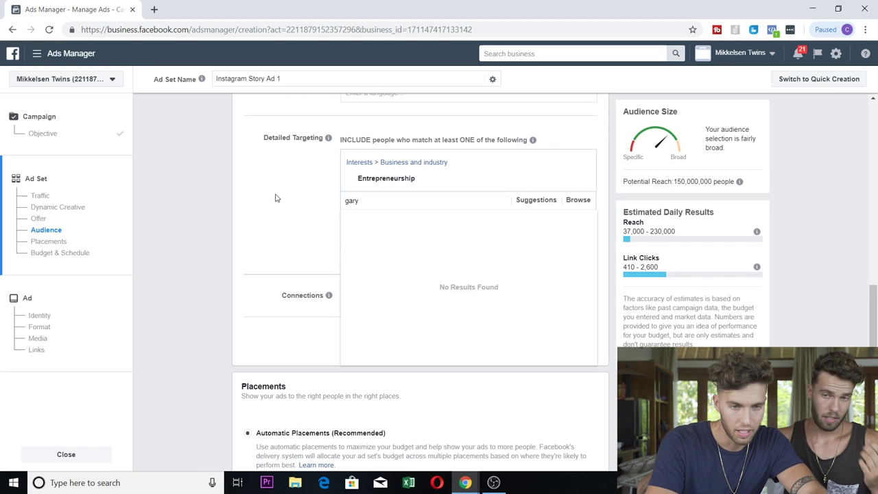
{"action": "left_click", "coordinate": [389, 218]}
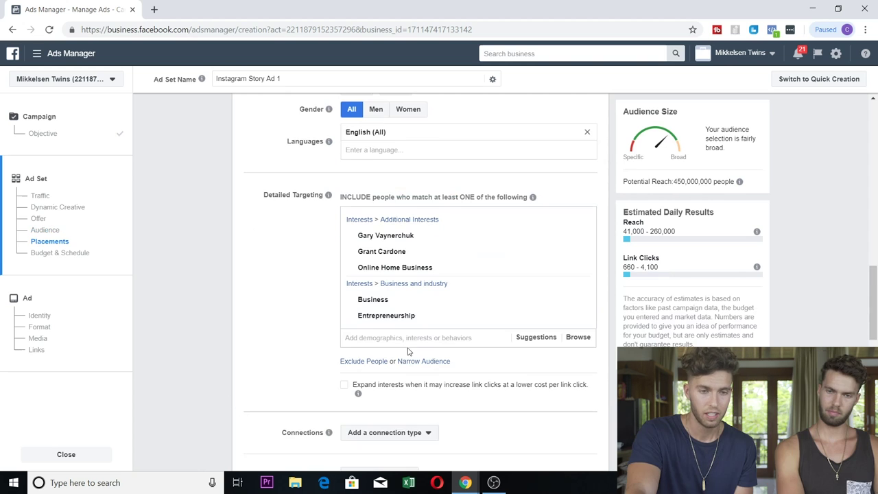
{"action": "left_click", "coordinate": [395, 338]}
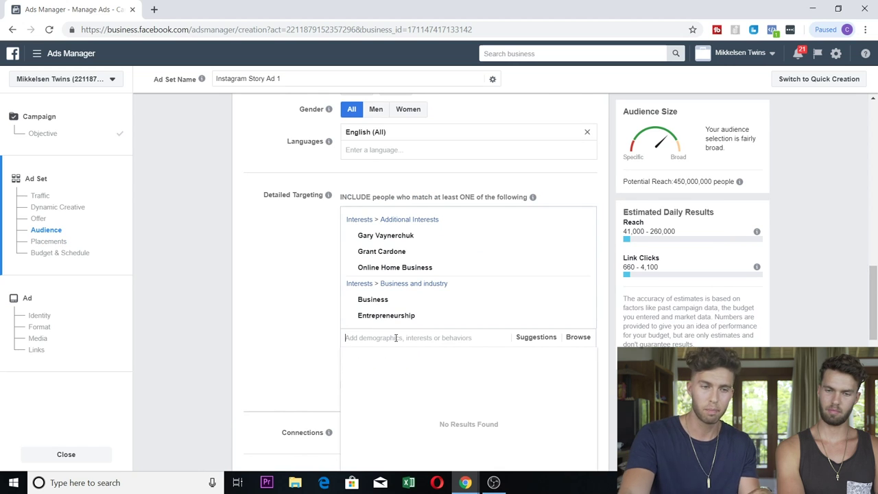
{"action": "left_click", "coordinate": [275, 292]}
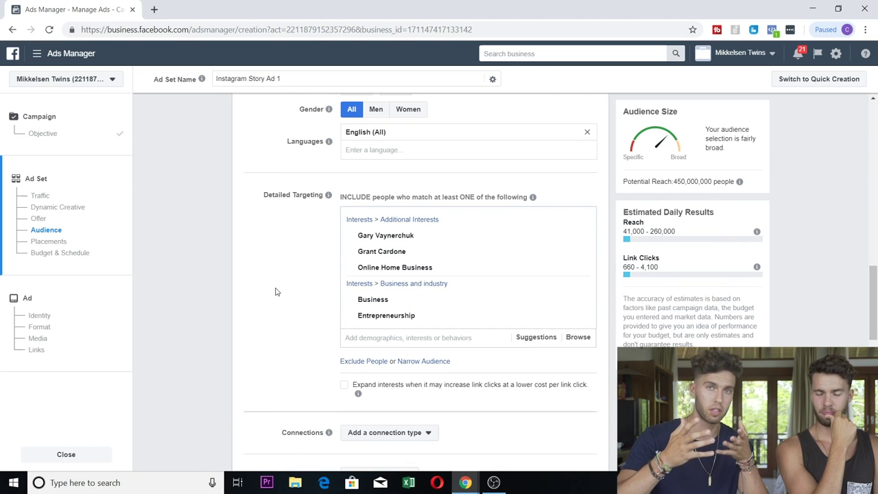
Examine the narrowing option in detailed targeting and the connection types available for the audience.
{"action": "scroll", "coordinate": [275, 292], "scroll_direction": "down", "scroll_amount": 1}
{"action": "mouse_move", "coordinate": [415, 208]}
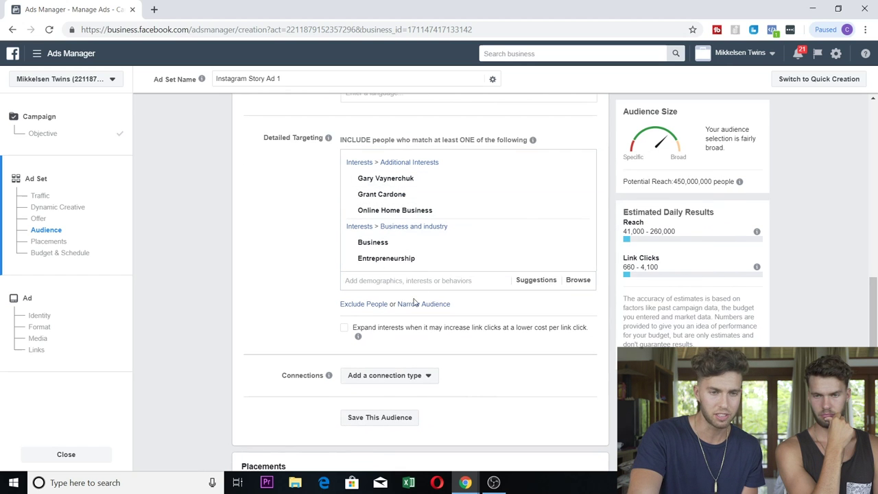
{"action": "scroll", "coordinate": [236, 216], "scroll_direction": "down", "scroll_amount": 2}
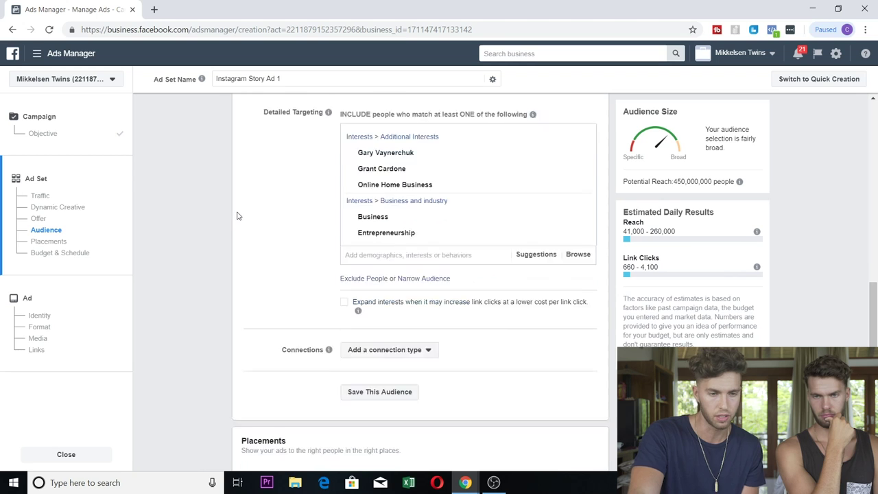
{"action": "scroll", "coordinate": [237, 215], "scroll_direction": "down", "scroll_amount": 1}
{"action": "left_click", "coordinate": [408, 204]}
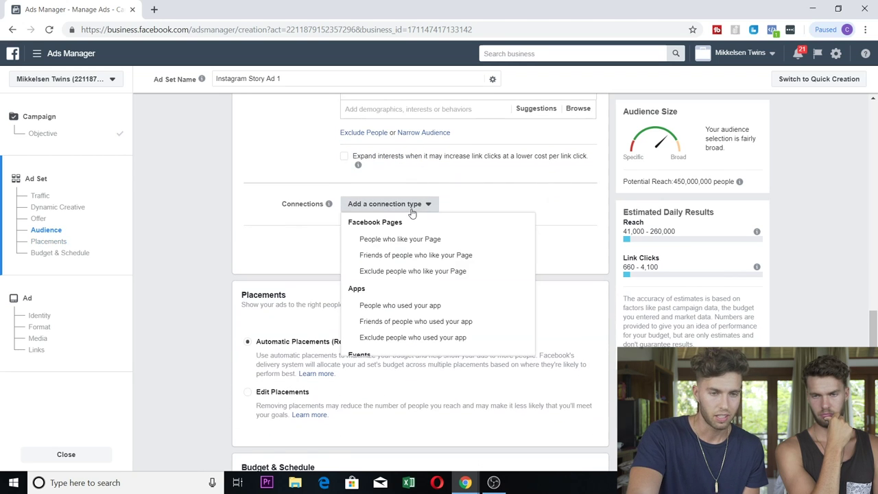
{"action": "scroll", "coordinate": [405, 275], "scroll_direction": "down", "scroll_amount": 3}
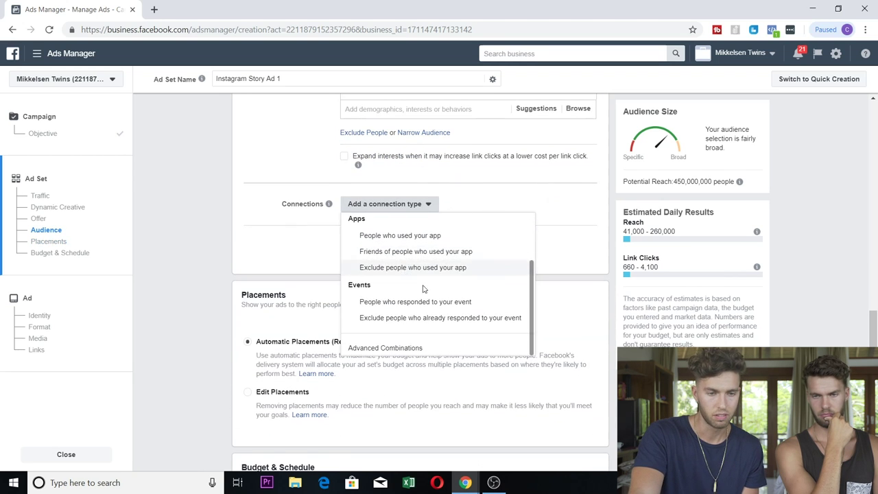
{"action": "left_click", "coordinate": [581, 235]}
{"action": "scroll", "coordinate": [294, 222], "scroll_direction": "down", "scroll_amount": 1}
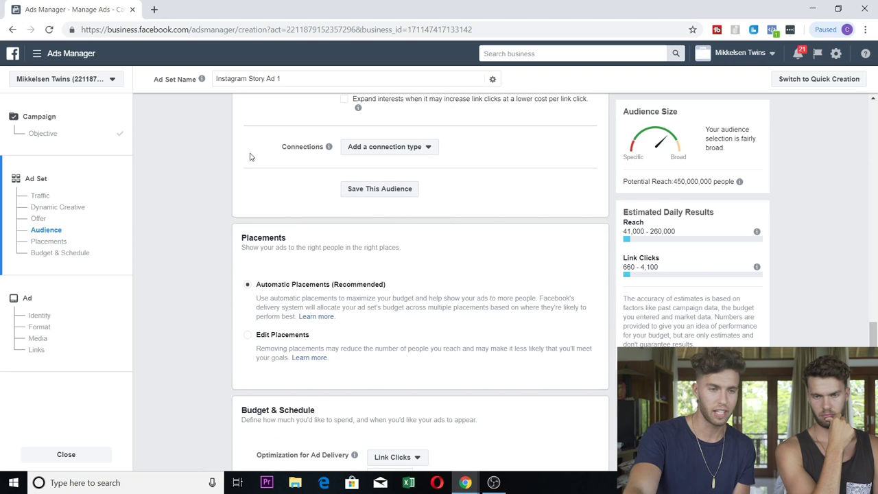
Switch the ad set to manually edited placements and deselect all Facebook and Instagram placements.
{"action": "scroll", "coordinate": [260, 155], "scroll_direction": "down", "scroll_amount": 2}
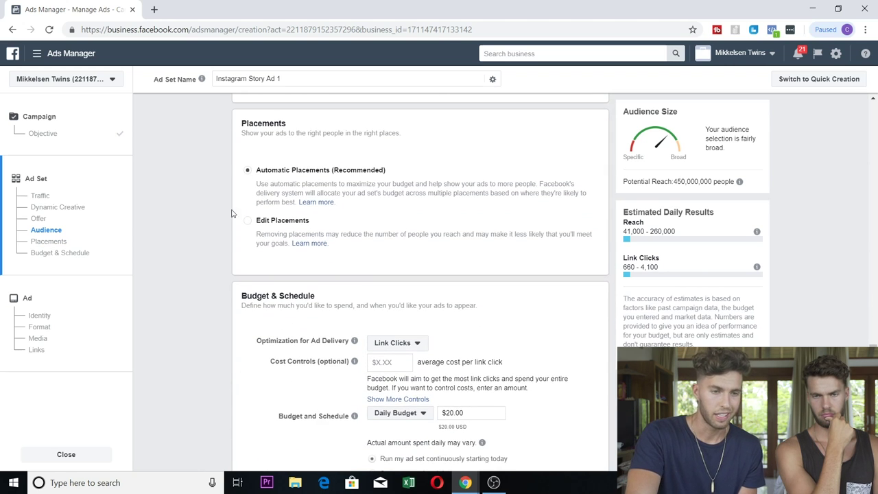
{"action": "left_click", "coordinate": [247, 220]}
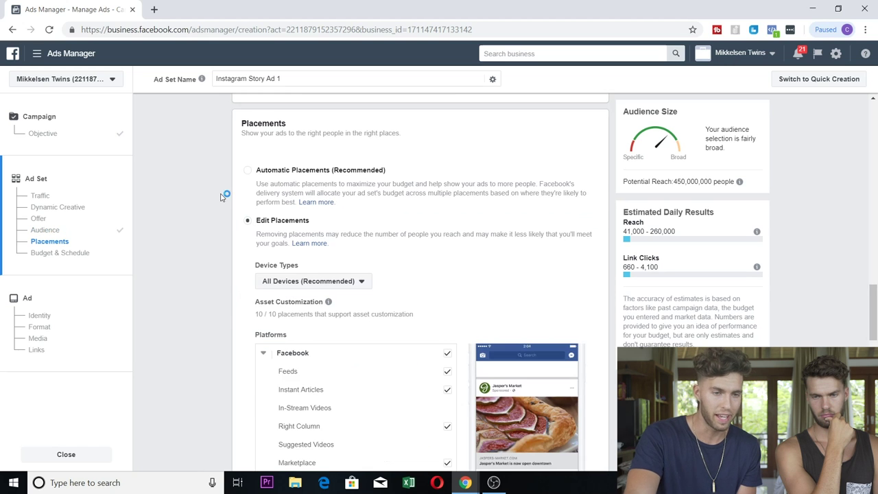
{"action": "scroll", "coordinate": [215, 193], "scroll_direction": "down", "scroll_amount": 2}
{"action": "scroll", "coordinate": [215, 193], "scroll_direction": "down", "scroll_amount": 1}
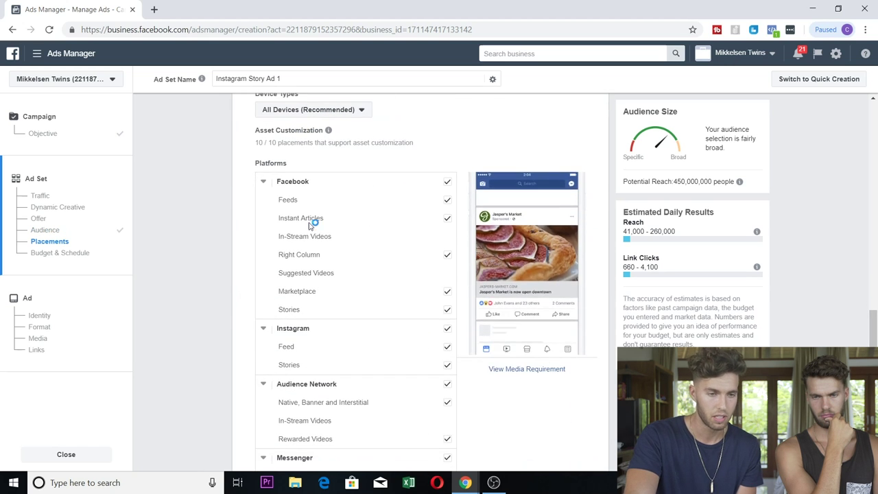
{"action": "left_click", "coordinate": [448, 182]}
{"action": "scroll", "coordinate": [411, 275], "scroll_direction": "down", "scroll_amount": 1}
{"action": "left_click", "coordinate": [449, 310]}
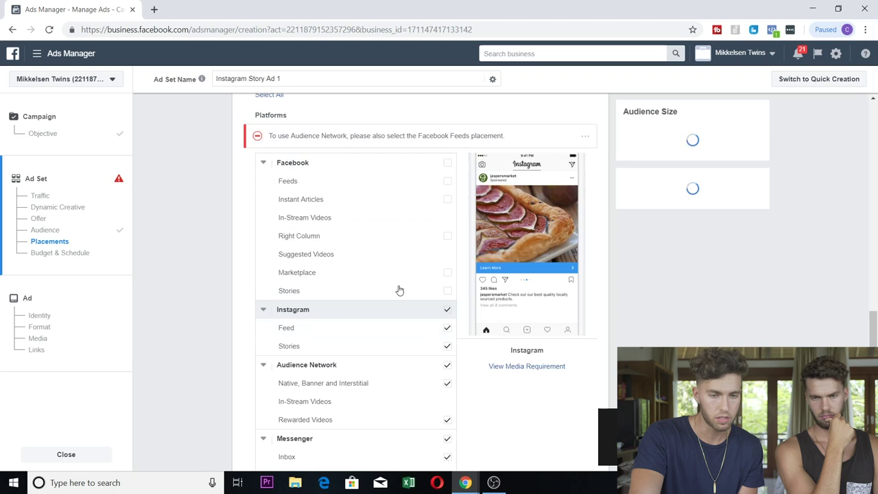
Deselect the Audience Network and Messenger placements and select Instagram Stories as the only placement.
{"action": "scroll", "coordinate": [401, 295], "scroll_direction": "down", "scroll_amount": 2}
{"action": "left_click", "coordinate": [448, 251]}
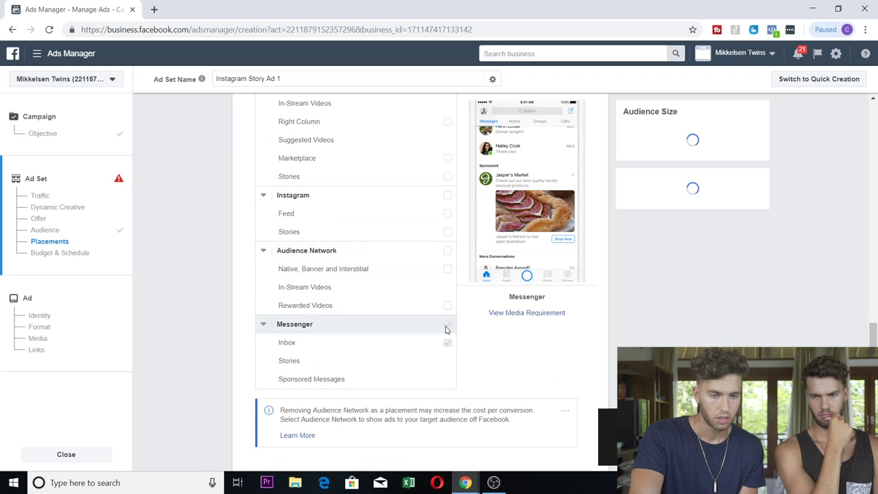
{"action": "left_click", "coordinate": [448, 232]}
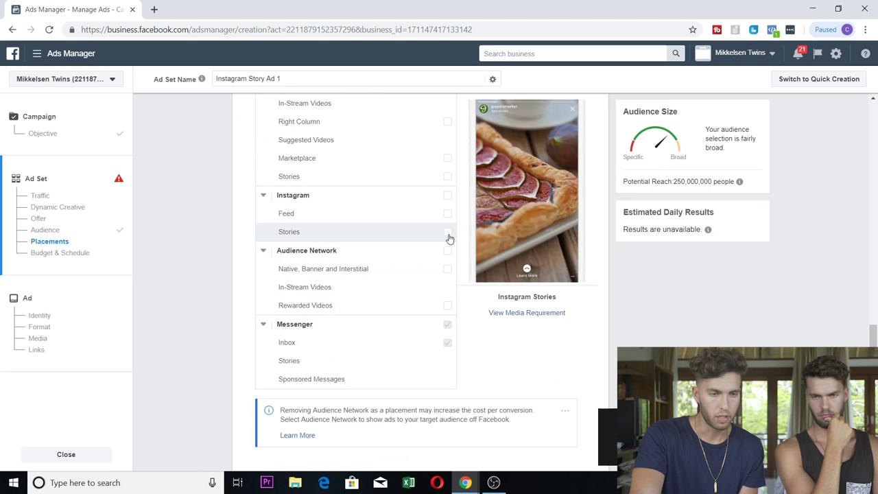
{"action": "left_click", "coordinate": [447, 324]}
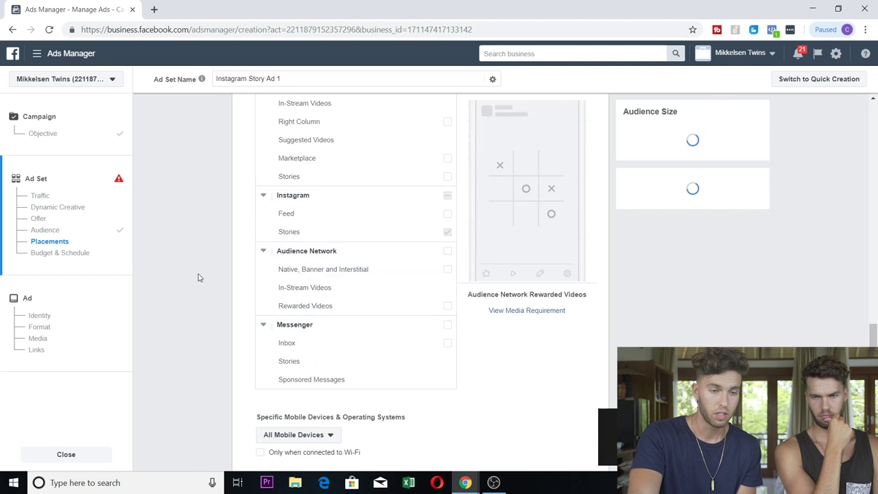
{"action": "scroll", "coordinate": [213, 287], "scroll_direction": "up", "scroll_amount": 1}
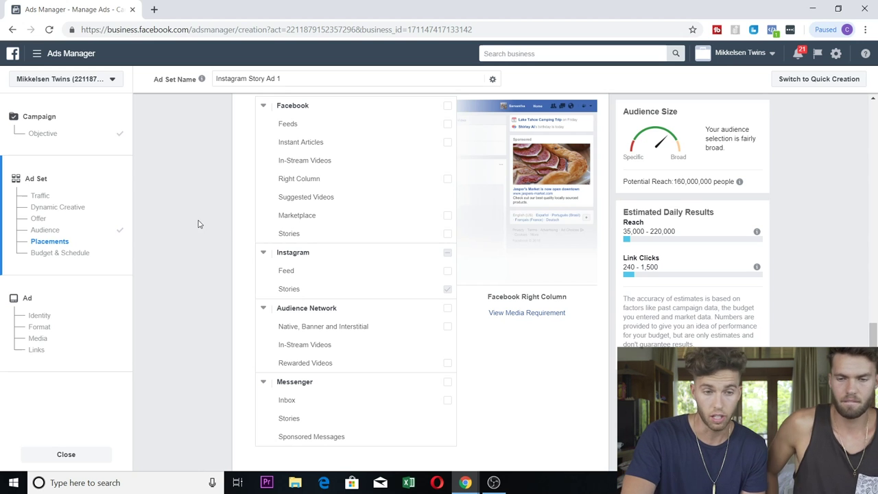
Examine the options for specific mobile devices and operating systems in the placement settings.
{"action": "scroll", "coordinate": [197, 222], "scroll_direction": "down", "scroll_amount": 3}
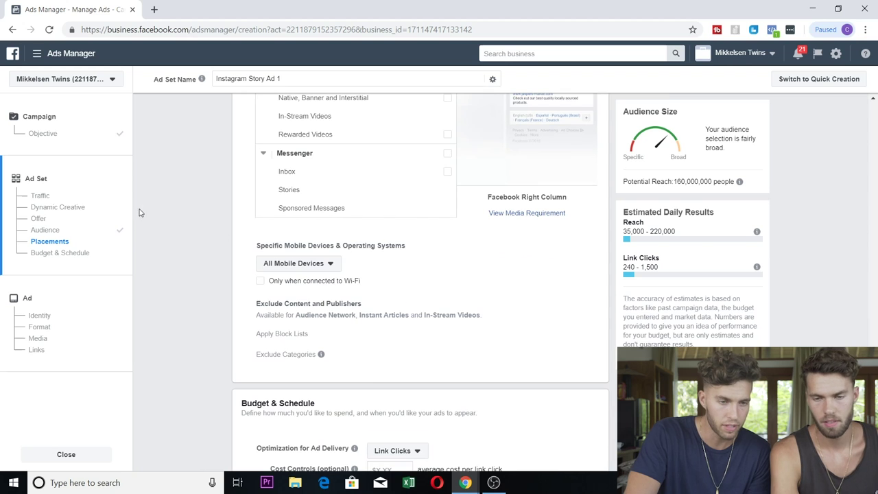
{"action": "left_click", "coordinate": [306, 267]}
{"action": "left_click", "coordinate": [452, 268]}
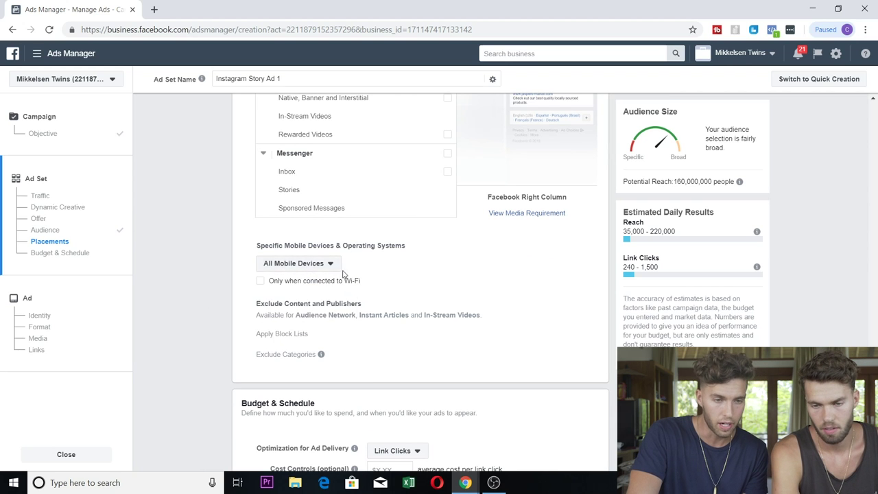
{"action": "left_click", "coordinate": [322, 266]}
{"action": "left_click", "coordinate": [462, 273]}
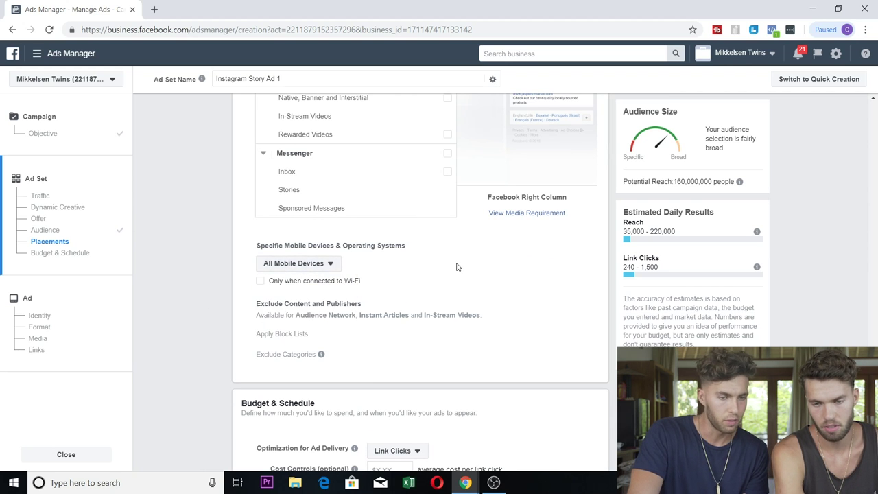
Choose Link Clicks as the optimization for ad delivery in the budget and schedule settings.
{"action": "scroll", "coordinate": [457, 264], "scroll_direction": "down", "scroll_amount": 3}
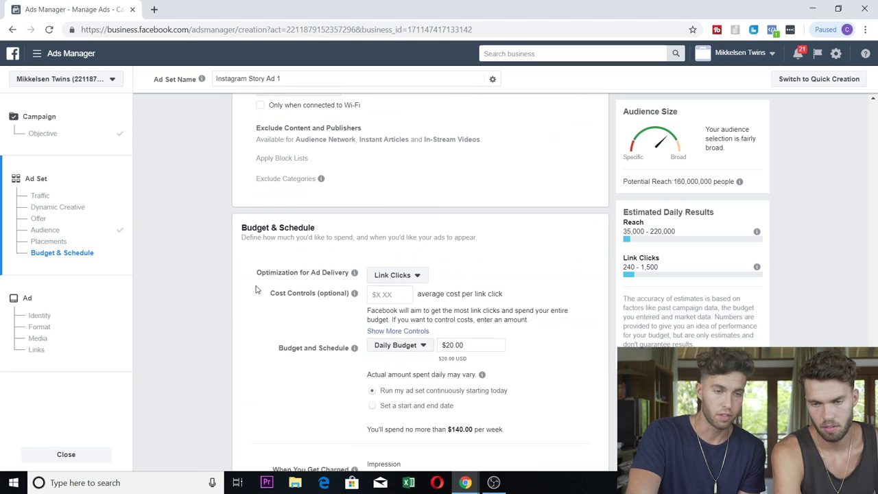
{"action": "scroll", "coordinate": [255, 288], "scroll_direction": "down", "scroll_amount": 1}
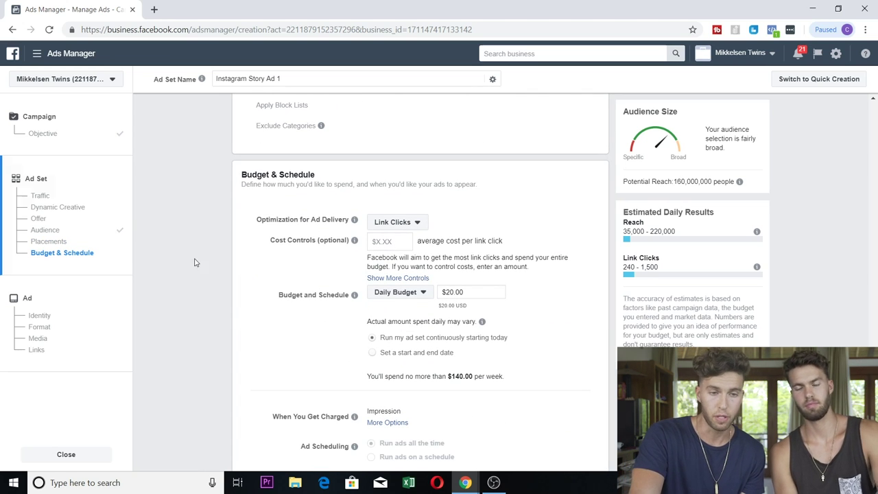
{"action": "left_click", "coordinate": [389, 226]}
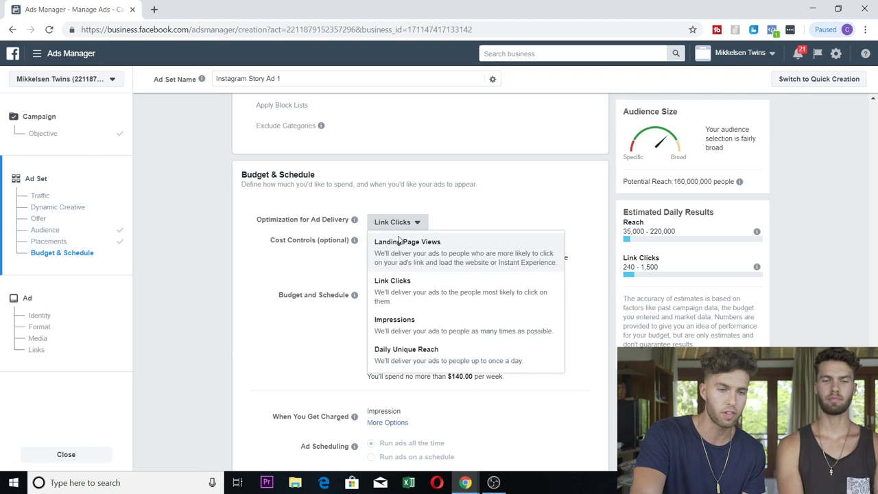
{"action": "left_click", "coordinate": [431, 294]}
Set the ad set's daily budget to $5.00.
{"action": "scroll", "coordinate": [497, 204], "scroll_direction": "down", "scroll_amount": 1}
{"action": "scroll", "coordinate": [496, 204], "scroll_direction": "down", "scroll_amount": 1}
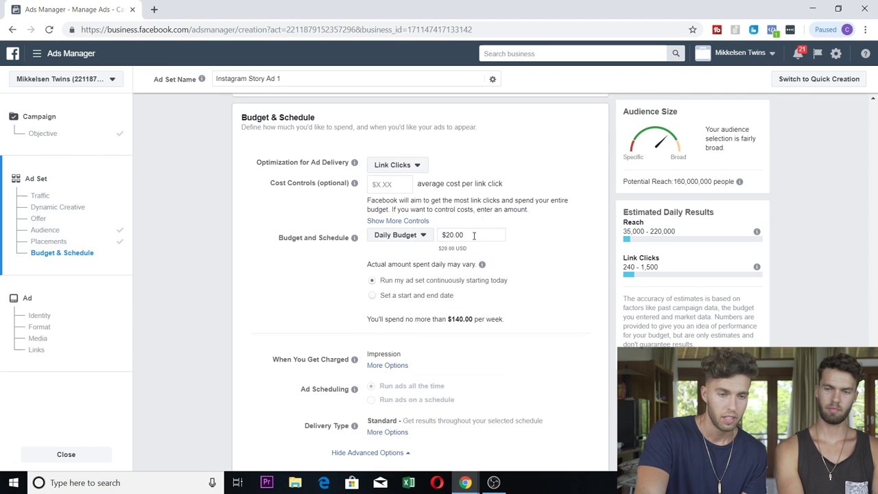
{"action": "left_click", "coordinate": [477, 235]}
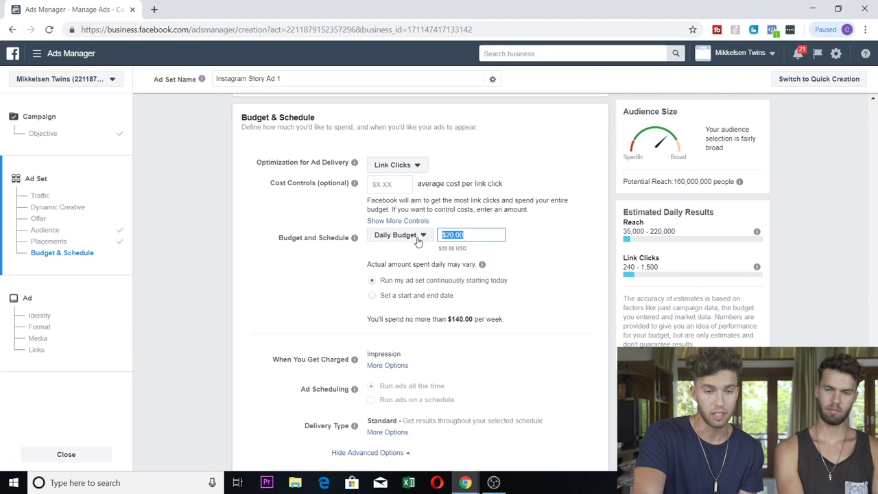
{"action": "left_click", "coordinate": [536, 248]}
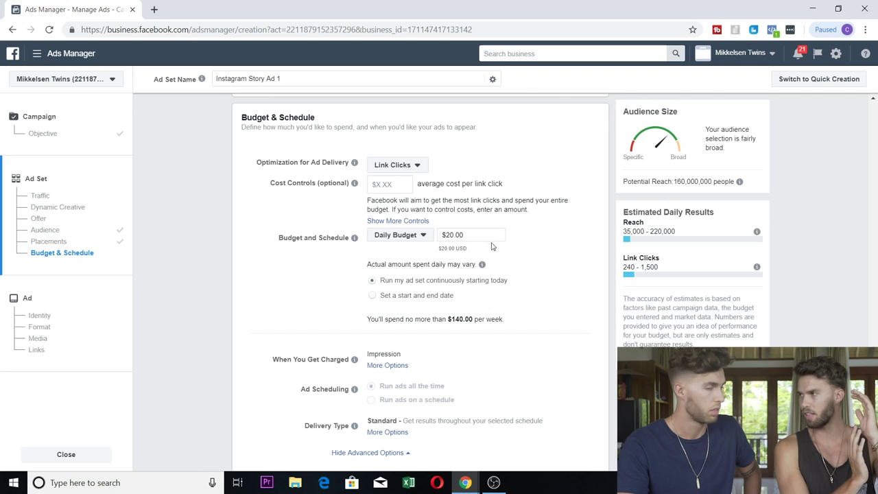
{"action": "left_click_drag", "start_coordinate": [469, 234], "coordinate": [446, 237]}
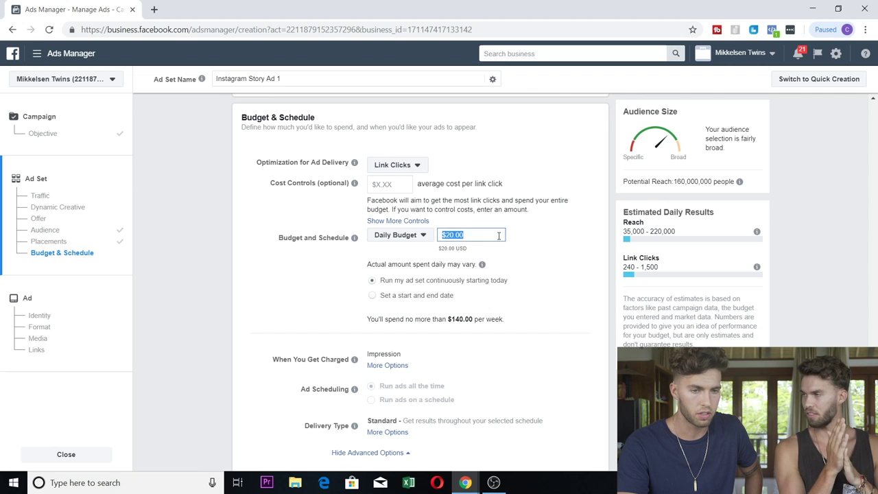
{"action": "left_click", "coordinate": [546, 232]}
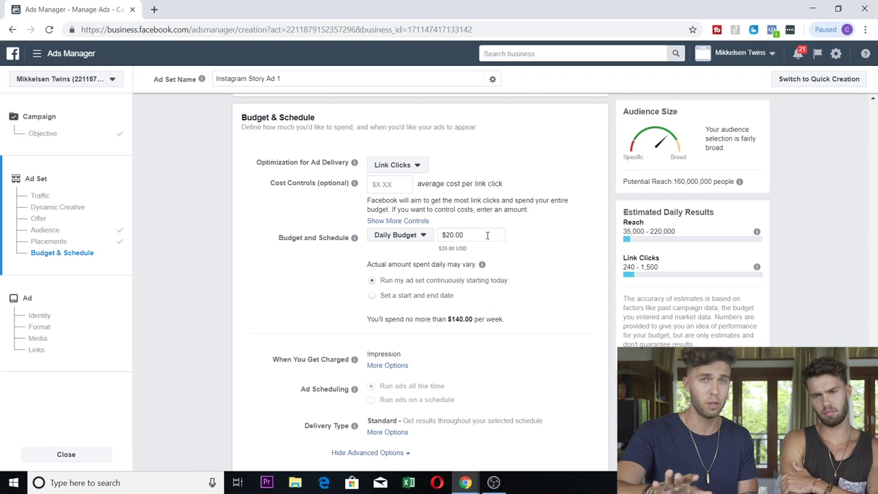
{"action": "left_click_drag", "start_coordinate": [466, 235], "coordinate": [408, 230]}
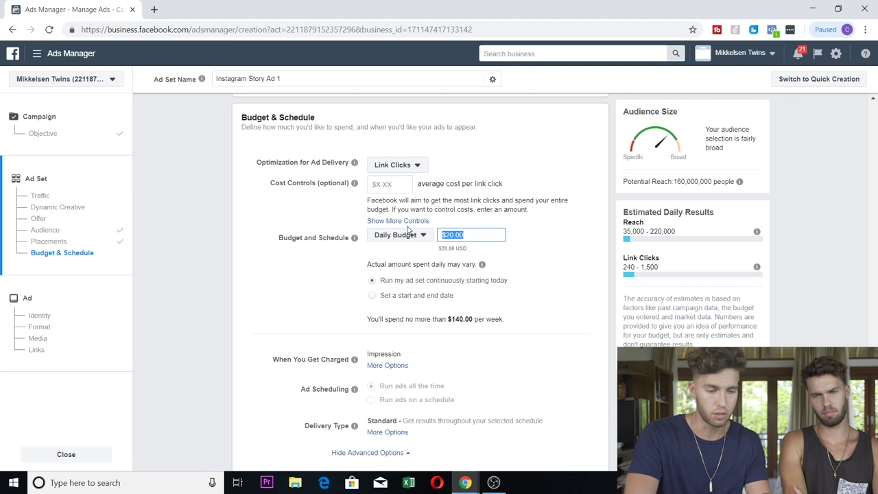
{"action": "type", "text": "5.00"}
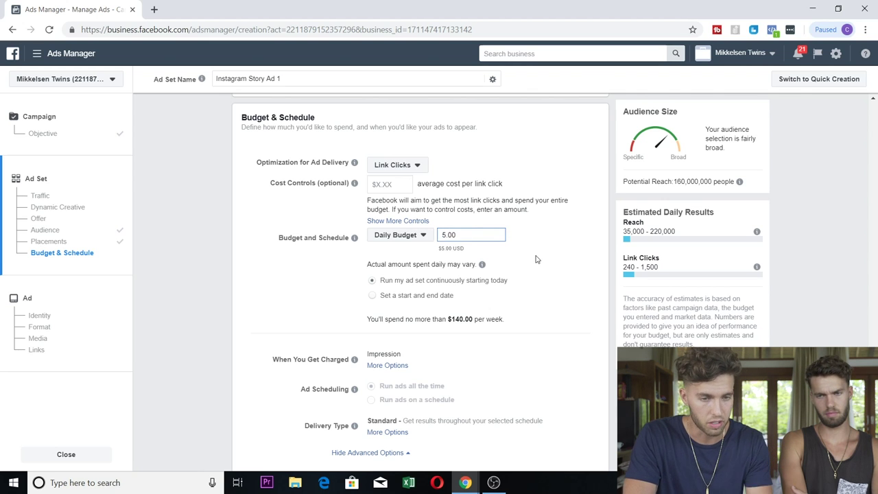
{"action": "left_click", "coordinate": [537, 260]}
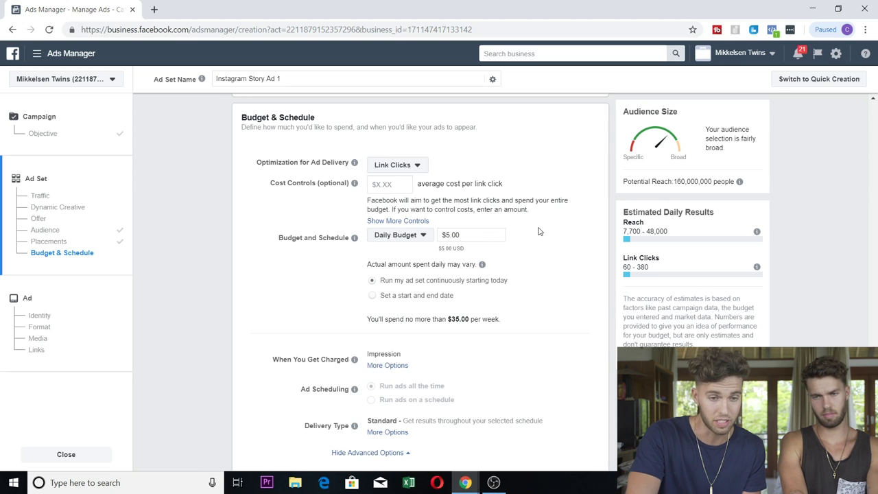
Check the maximum weekly spend and remaining schedule settings, and continue to the ad setup.
{"action": "scroll", "coordinate": [614, 449], "scroll_direction": "down", "scroll_amount": 1}
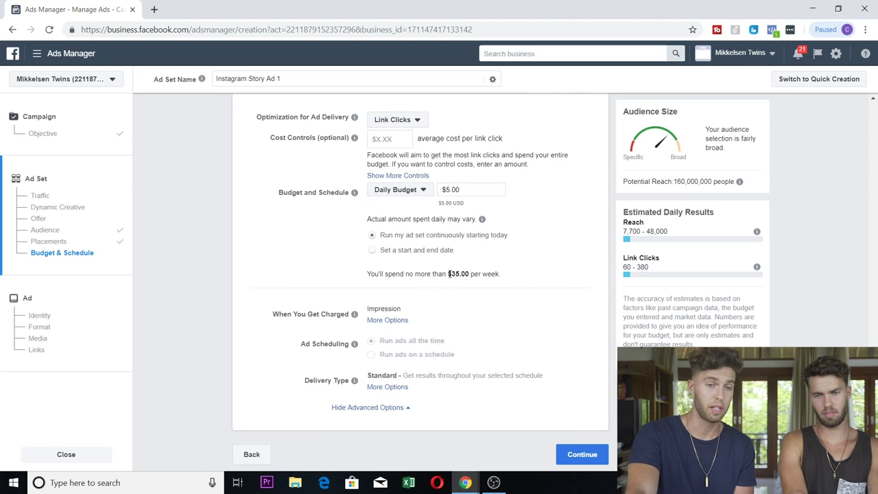
{"action": "double_click", "coordinate": [458, 273]}
{"action": "left_click", "coordinate": [566, 221]}
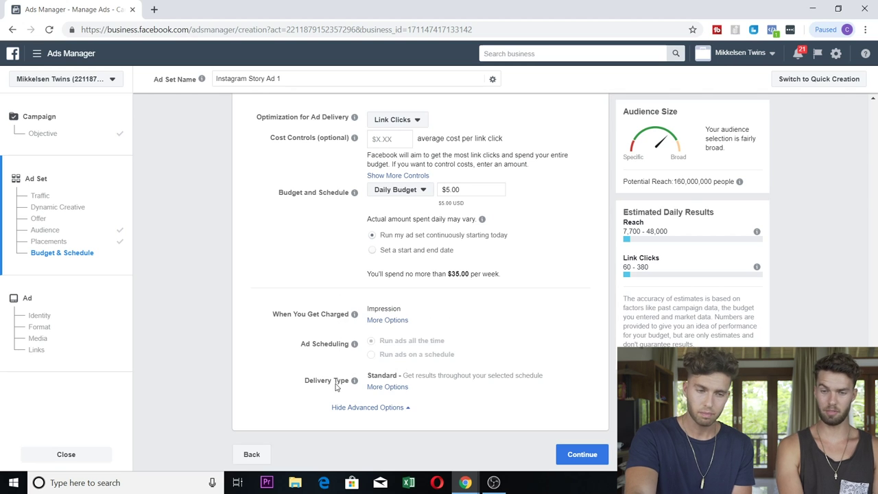
{"action": "scroll", "coordinate": [466, 381], "scroll_direction": "up", "scroll_amount": 3}
{"action": "scroll", "coordinate": [481, 312], "scroll_direction": "down", "scroll_amount": 3}
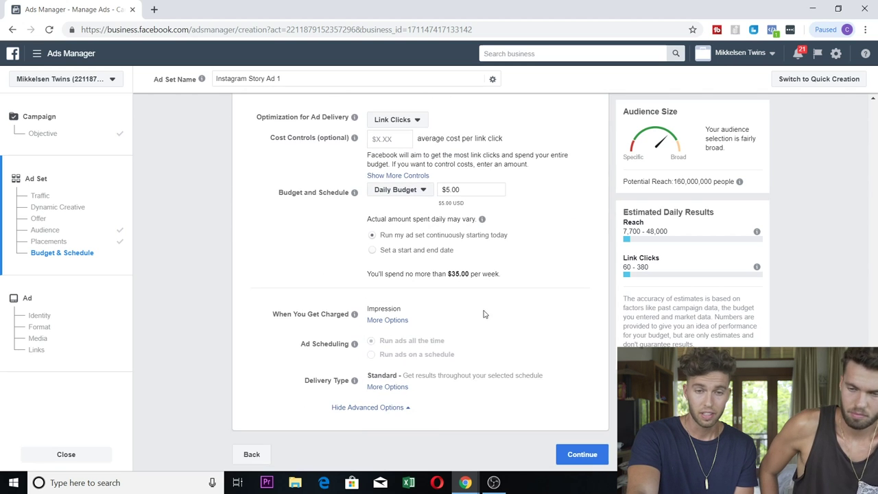
{"action": "left_click", "coordinate": [582, 456]}
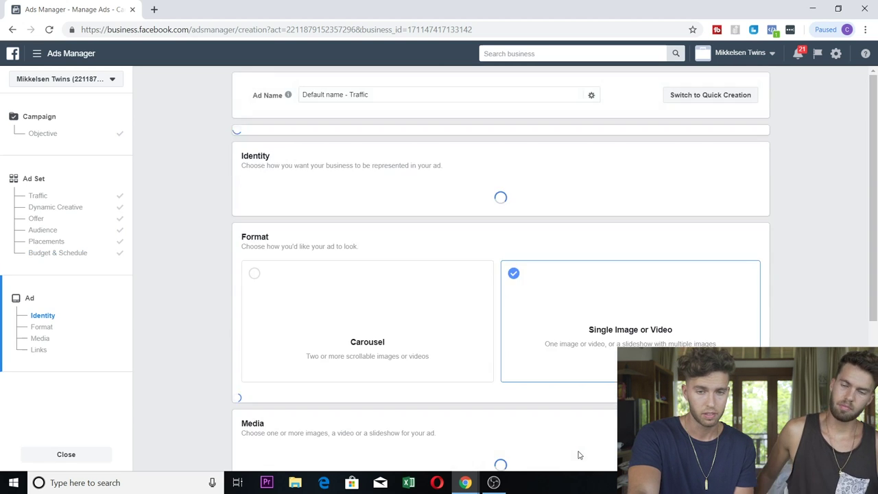
Go back to the campaigns list, return to ad creation and resume the unfinished Traffic draft.
{"action": "left_click", "coordinate": [13, 30]}
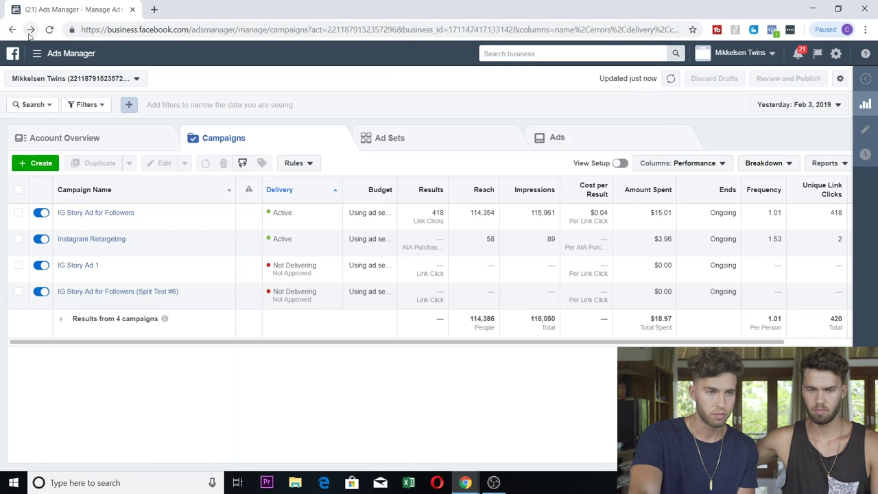
{"action": "left_click", "coordinate": [31, 31]}
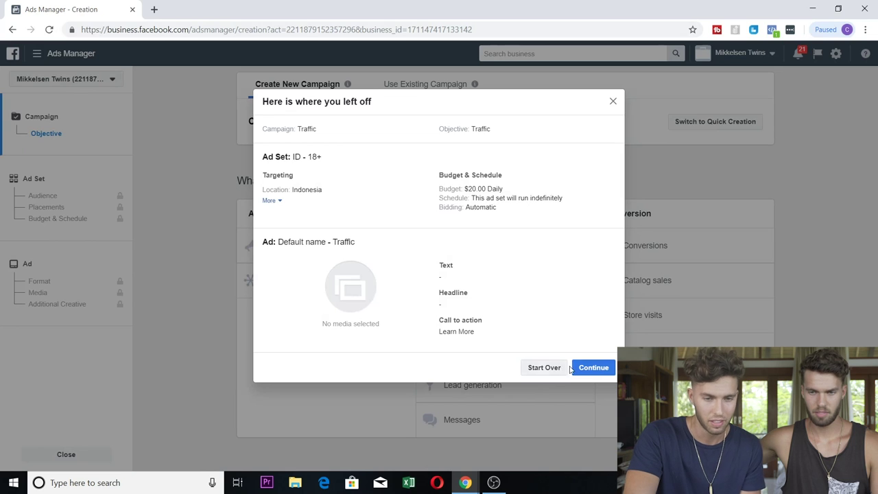
{"action": "left_click", "coordinate": [591, 369]}
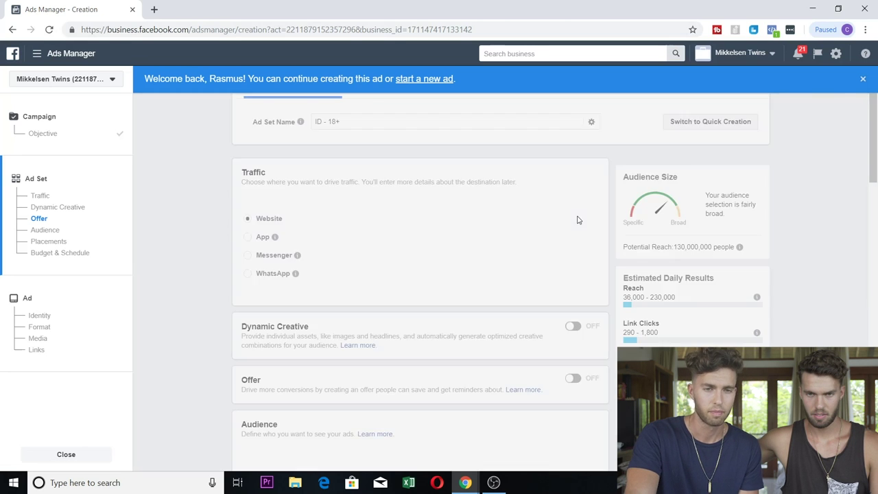
Check the potential reach of the resumed ad set's audience and dismiss the welcome-back notice.
{"action": "scroll", "coordinate": [579, 223], "scroll_direction": "down", "scroll_amount": 1}
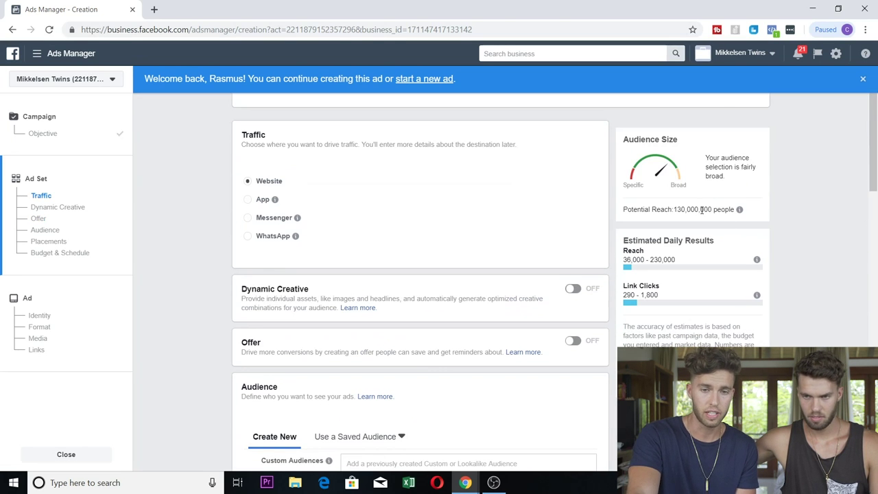
{"action": "left_click_drag", "start_coordinate": [717, 209], "coordinate": [667, 211]}
{"action": "left_click", "coordinate": [817, 208]}
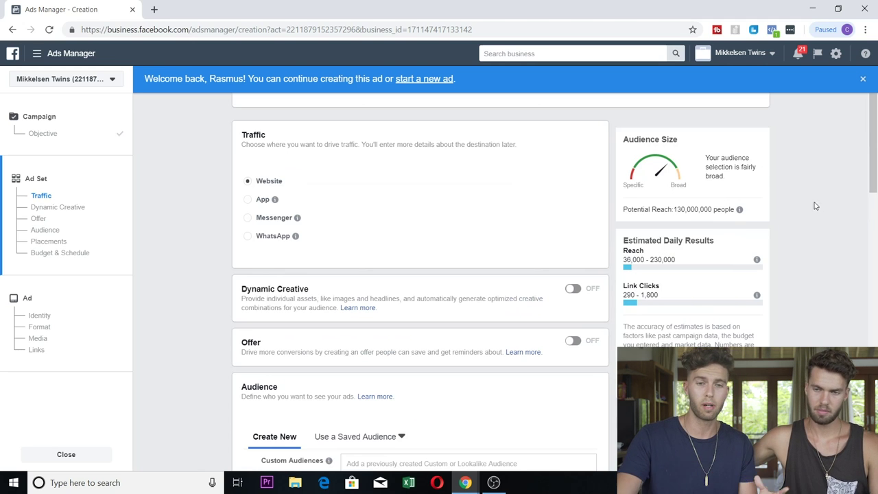
{"action": "left_click", "coordinate": [861, 80]}
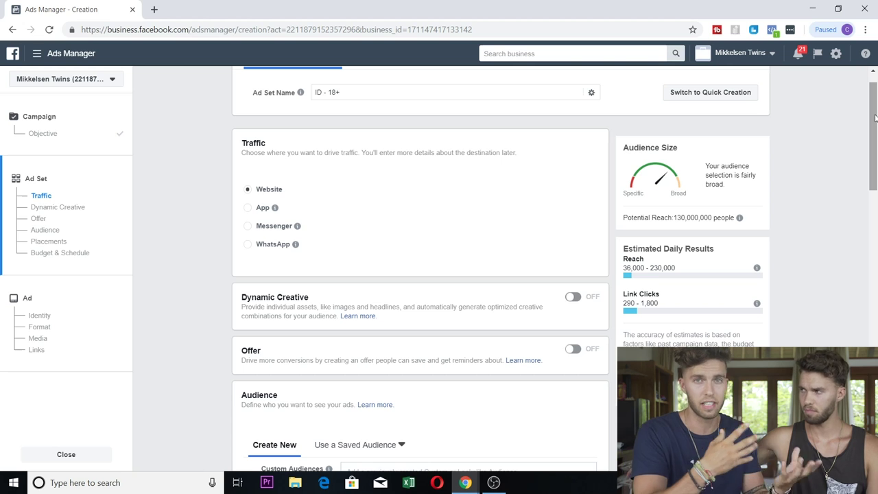
Set the daily budget of the resumed draft's ad set to $5.
{"action": "left_click_drag", "start_coordinate": [875, 118], "coordinate": [874, 334]}
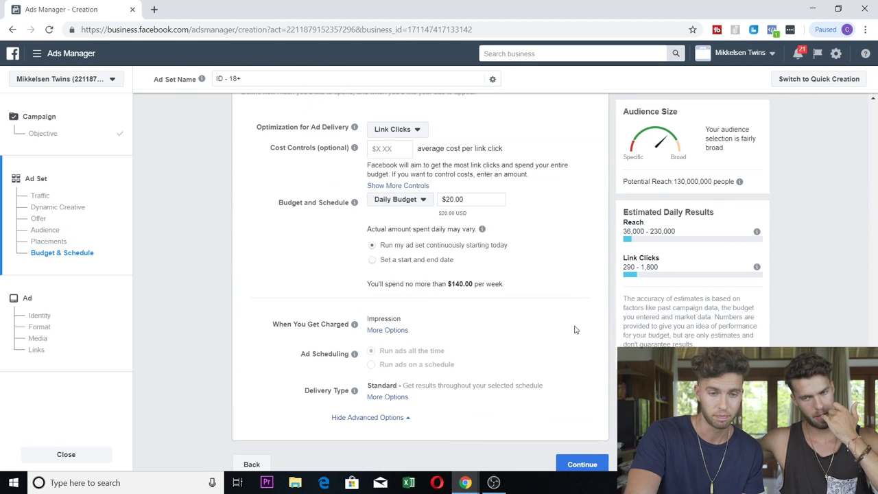
{"action": "left_click", "coordinate": [482, 200]}
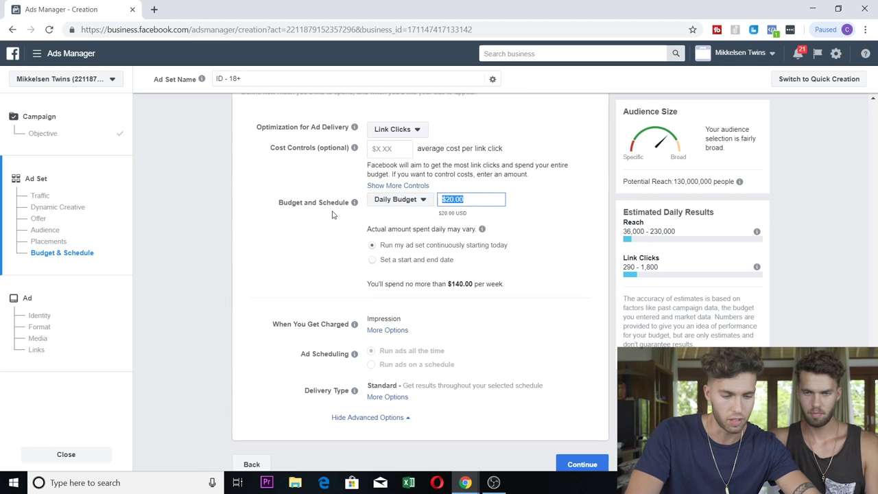
{"action": "type", "text": "5"}
{"action": "left_click", "coordinate": [531, 267]}
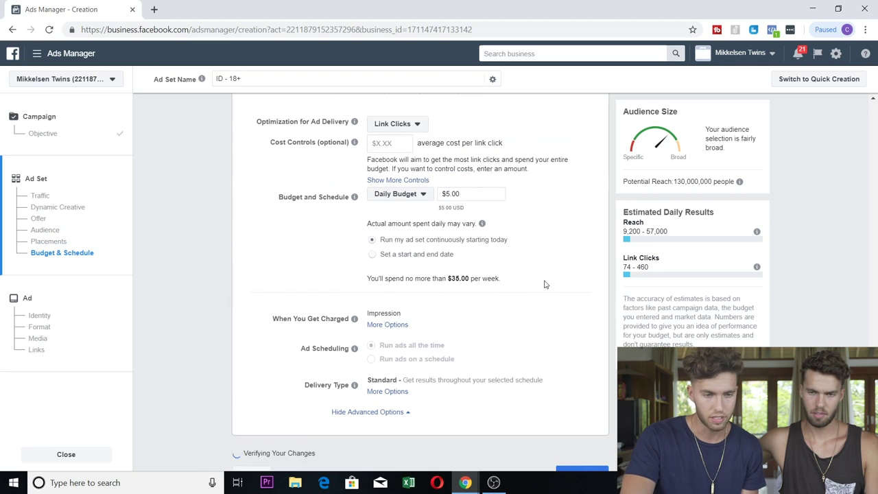
Continue to the ad setup and name the ad "Instagram Pool break Ad".
{"action": "left_click", "coordinate": [583, 455]}
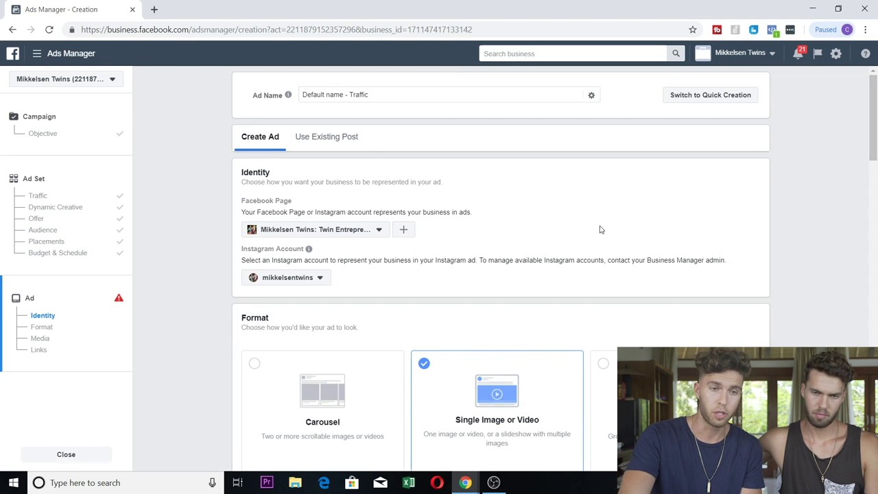
{"action": "left_click", "coordinate": [401, 97]}
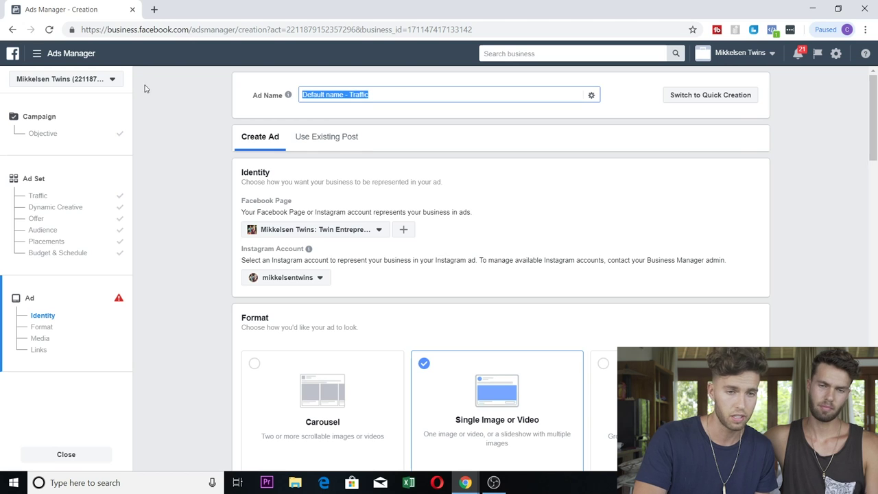
{"action": "type", "text": "I"}
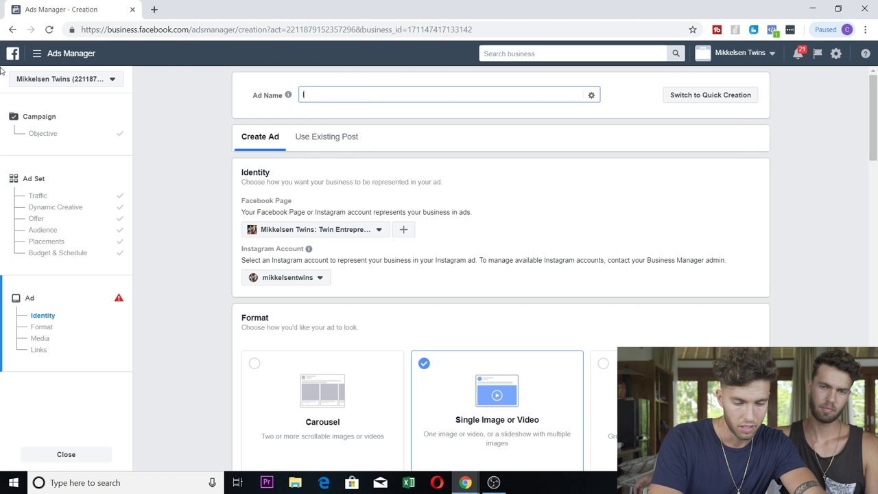
{"action": "type", "text": "nstgr"}
{"action": "key", "text": "BackSpace"}
{"action": "key", "text": "BackSpace"}
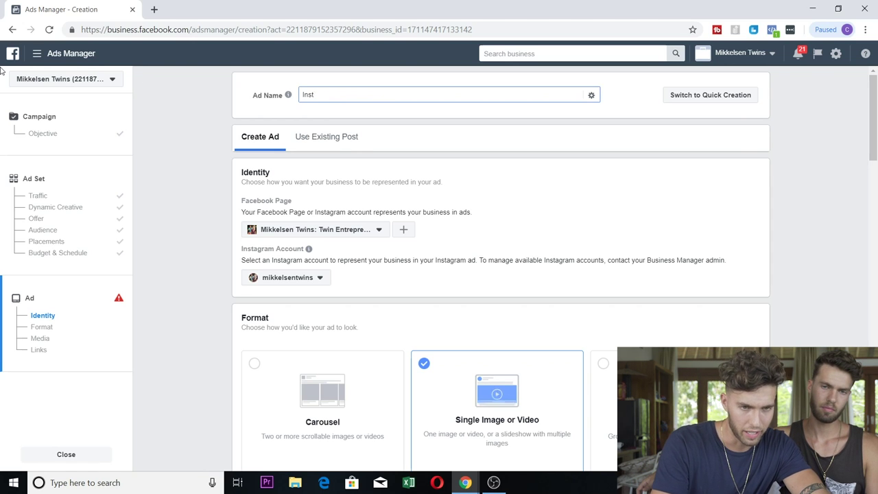
{"action": "type", "text": "agra"}
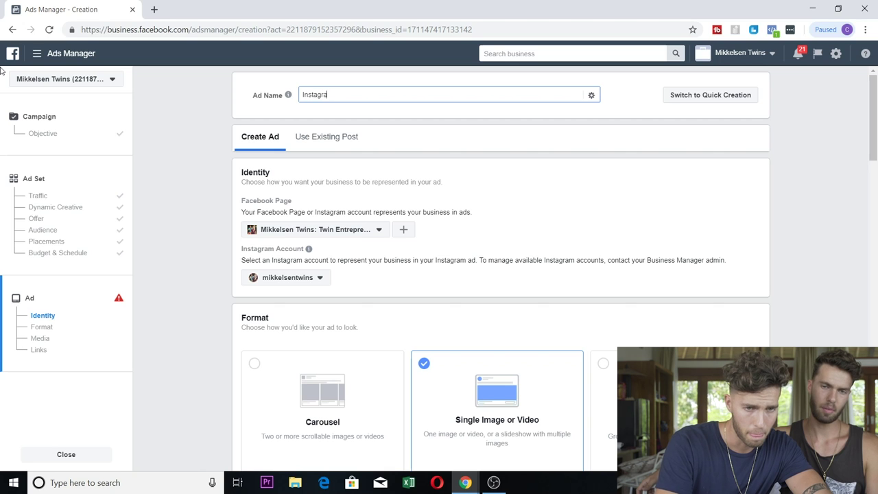
{"action": "type", "text": "m Poo"}
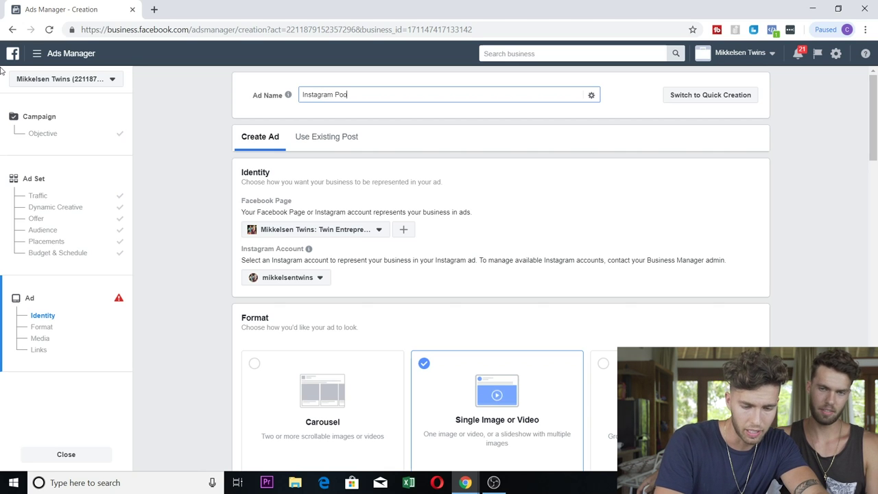
{"action": "type", "text": "l break Ad"}
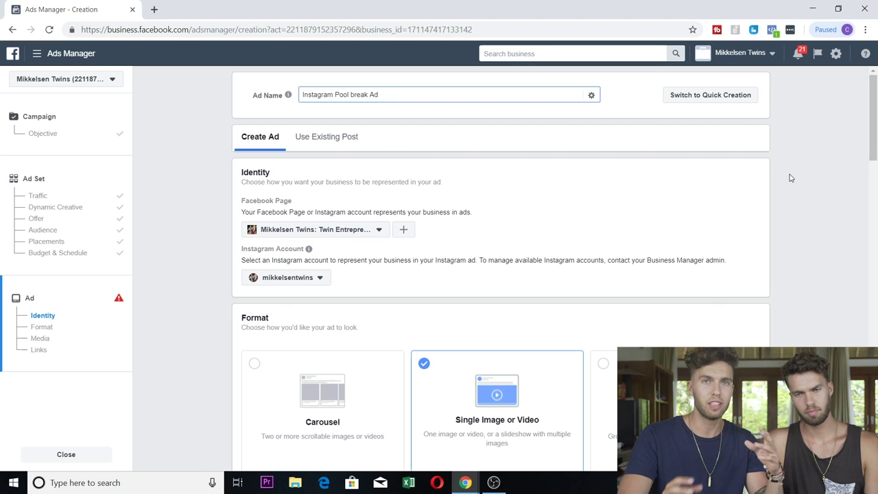
{"action": "left_click", "coordinate": [839, 203]}
Check which Instagram account is selected to represent the business in the ad's identity settings.
{"action": "scroll", "coordinate": [876, 142], "scroll_direction": "down", "scroll_amount": 1}
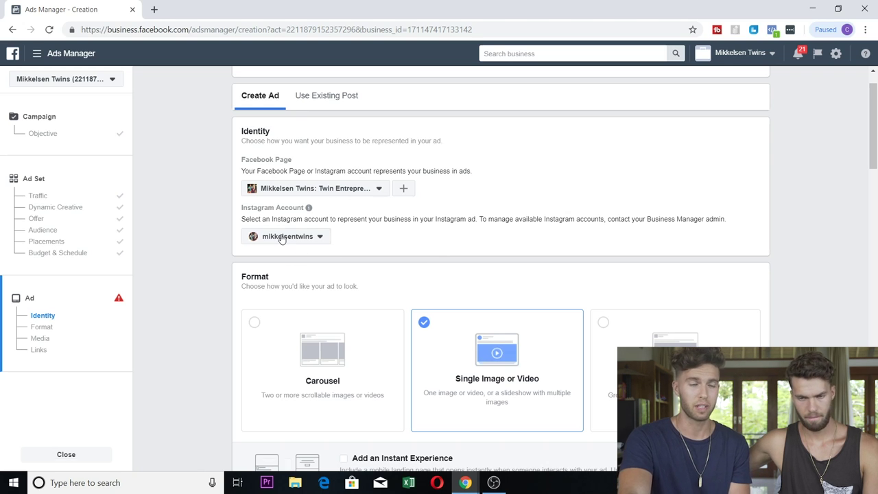
{"action": "left_click", "coordinate": [281, 237]}
{"action": "left_click", "coordinate": [193, 212]}
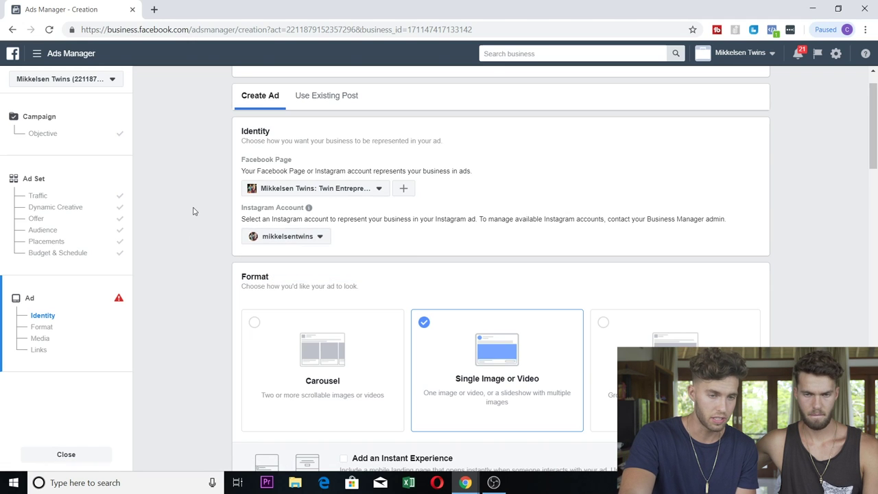
Keep the Single Image or Video format and set the ad's media type to Video/Slideshow.
{"action": "scroll", "coordinate": [192, 212], "scroll_direction": "down", "scroll_amount": 3}
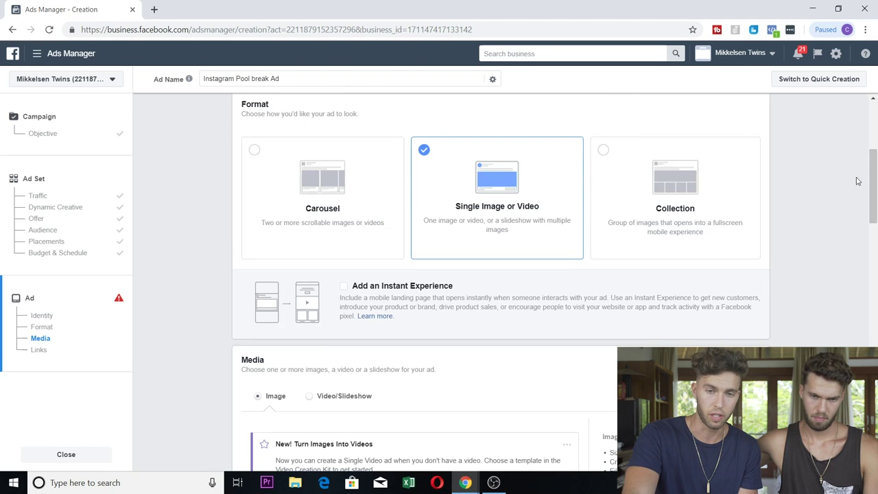
{"action": "left_click_drag", "start_coordinate": [874, 160], "coordinate": [875, 207]}
{"action": "scroll", "coordinate": [286, 320], "scroll_direction": "down", "scroll_amount": 1}
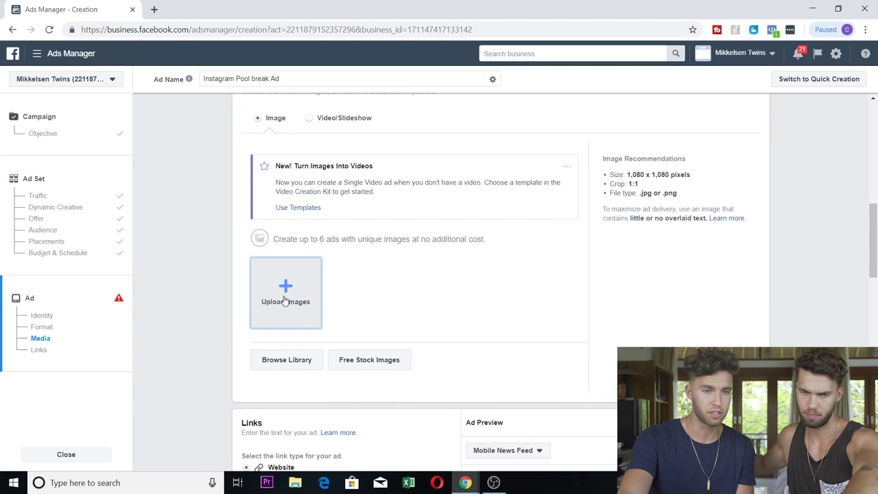
{"action": "left_click", "coordinate": [323, 119]}
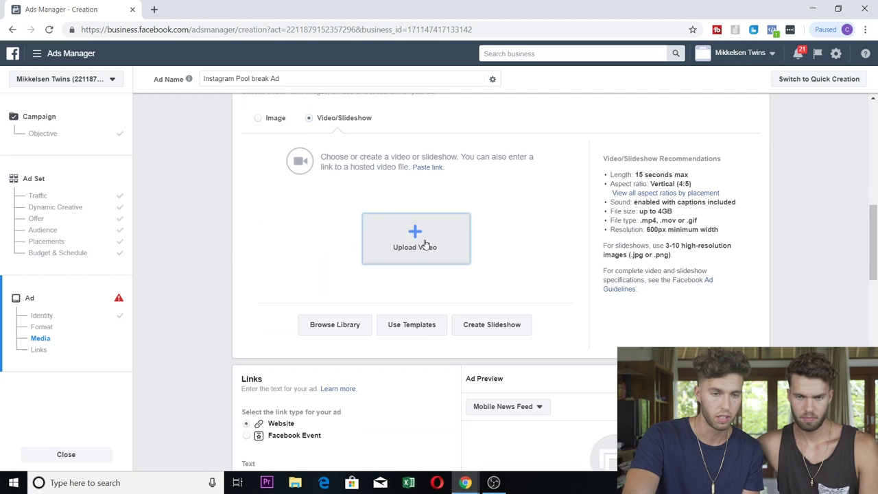
Browse the computer's folders for a video to upload, cancel the file selection and review the recommended video specifications.
{"action": "left_click", "coordinate": [425, 245]}
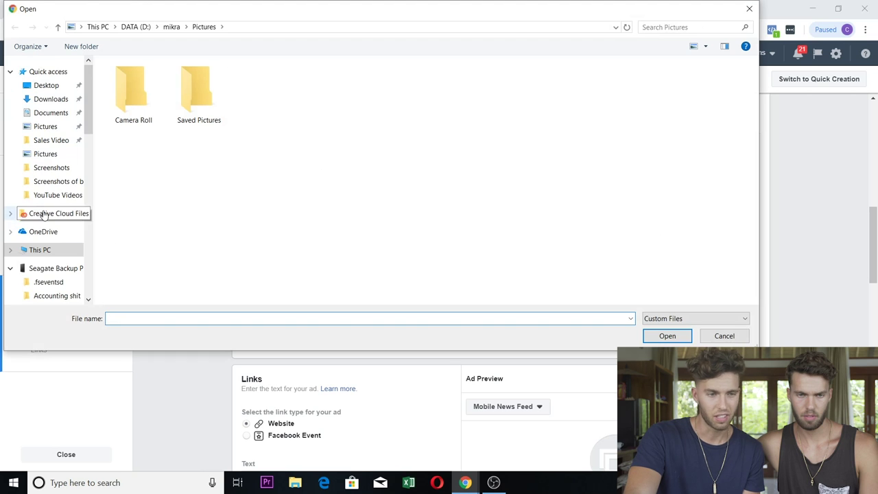
{"action": "scroll", "coordinate": [42, 215], "scroll_direction": "down", "scroll_amount": 10}
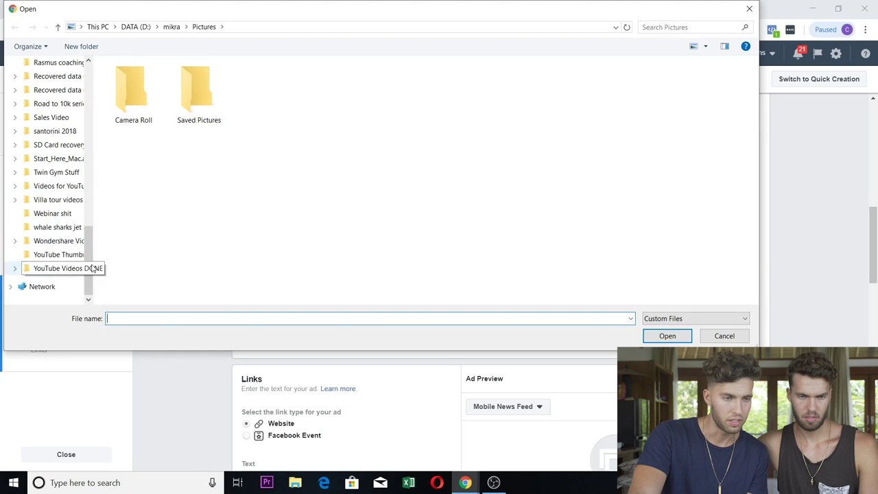
{"action": "left_click", "coordinate": [749, 8]}
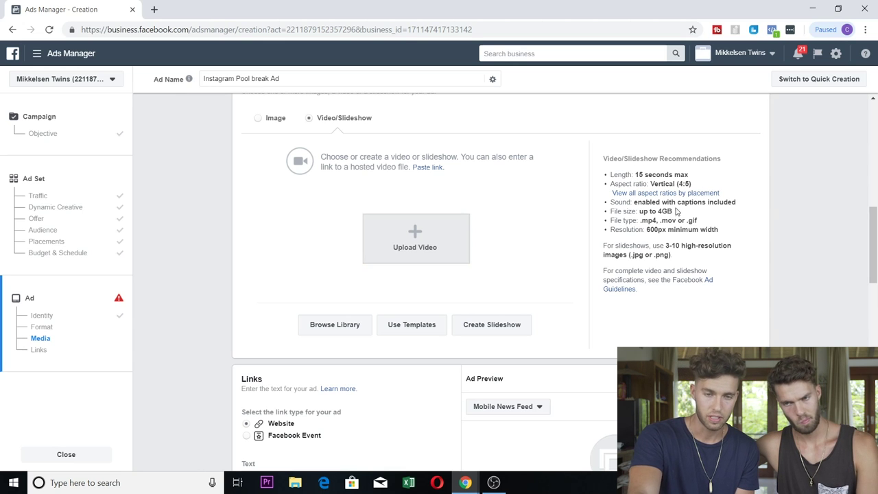
{"action": "double_click", "coordinate": [665, 212]}
{"action": "left_click", "coordinate": [836, 260]}
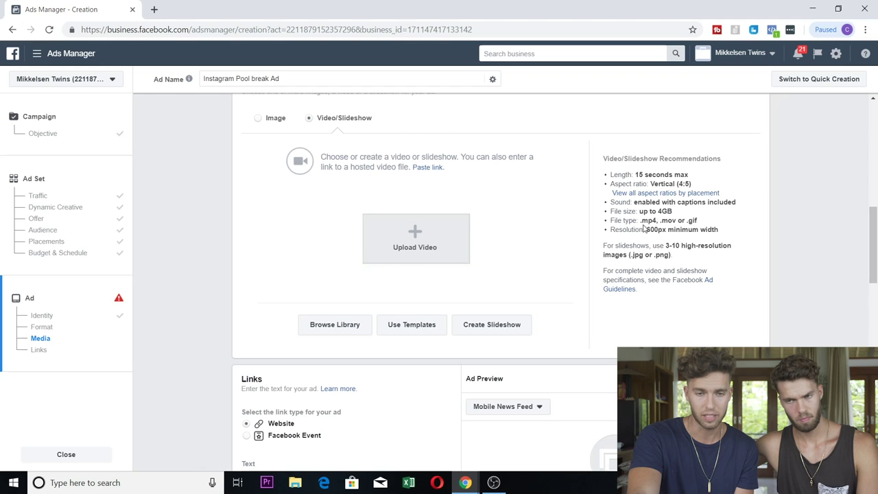
Leave the ad text empty and set the ad's website URL to instagram.com/mikkelsentwins.
{"action": "scroll", "coordinate": [875, 238], "scroll_direction": "down", "scroll_amount": 1}
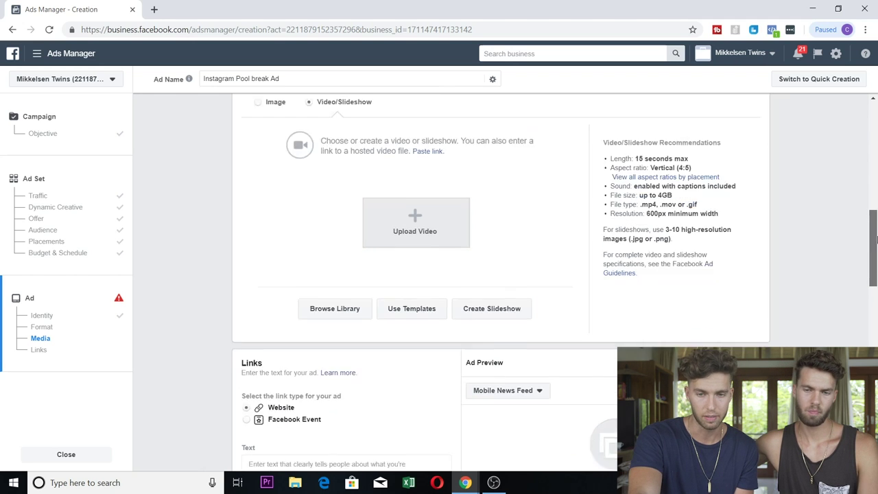
{"action": "scroll", "coordinate": [876, 239], "scroll_direction": "down", "scroll_amount": 4}
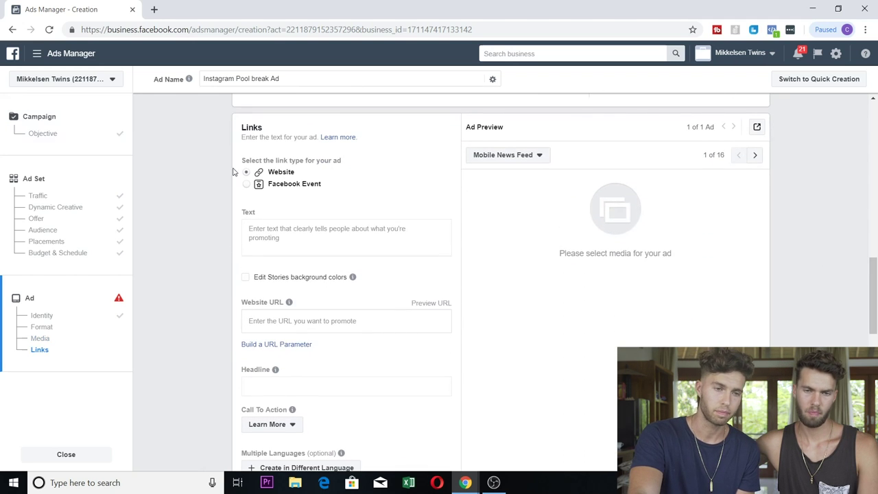
{"action": "left_click", "coordinate": [282, 236]}
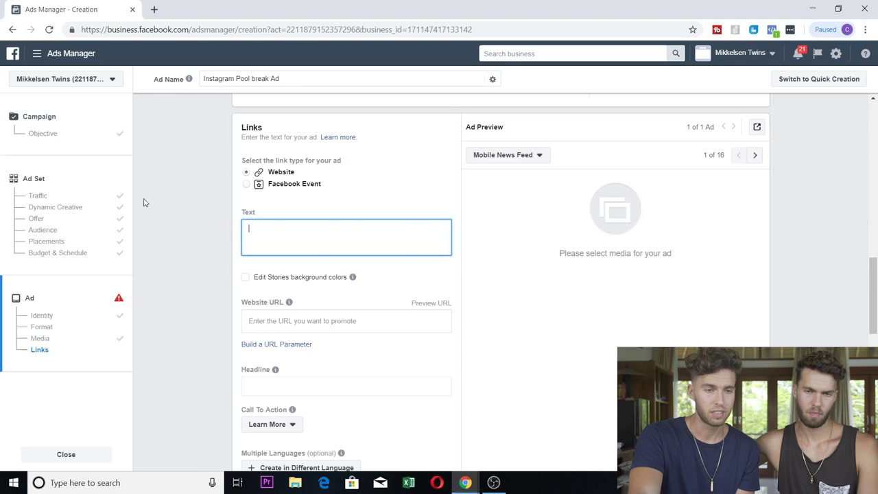
{"action": "left_click", "coordinate": [164, 183]}
{"action": "scroll", "coordinate": [164, 182], "scroll_direction": "down", "scroll_amount": 3}
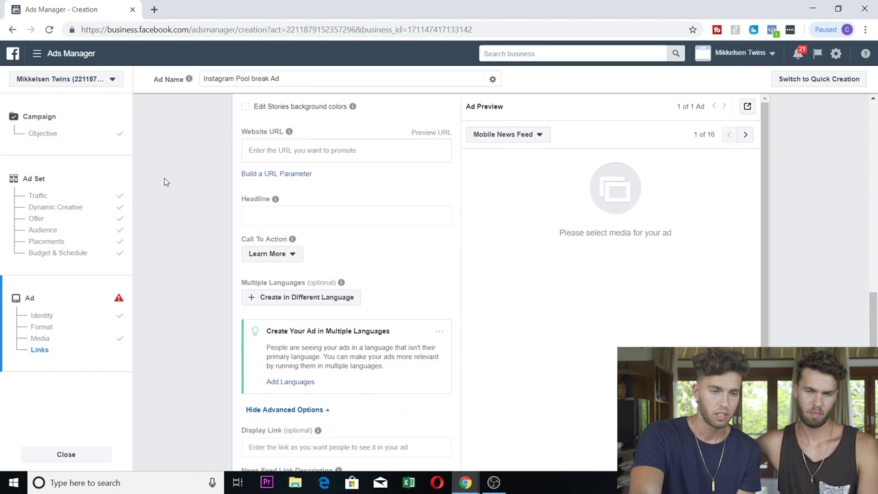
{"action": "scroll", "coordinate": [164, 181], "scroll_direction": "up", "scroll_amount": 1}
{"action": "left_click", "coordinate": [323, 206]}
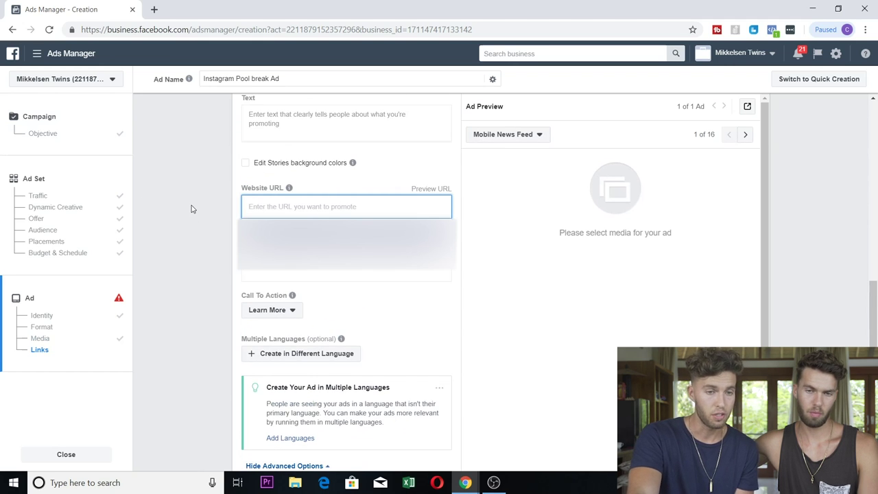
{"action": "type", "text": "inst"}
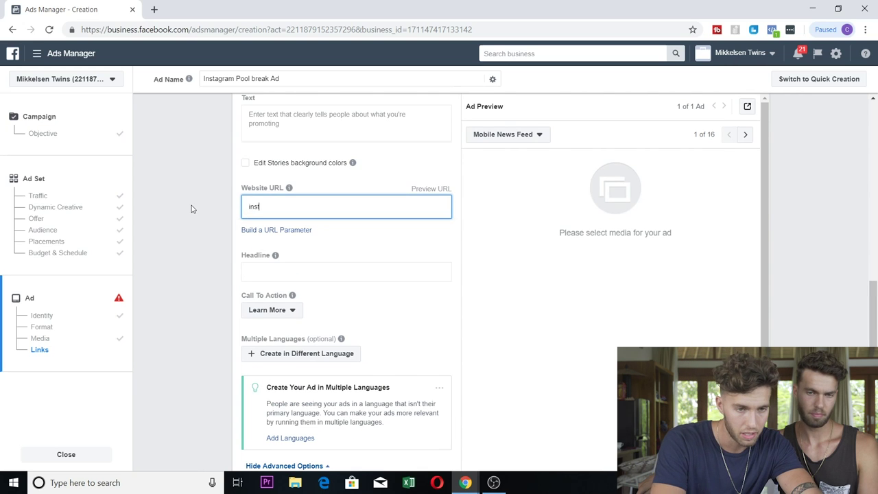
{"action": "type", "text": "agram"}
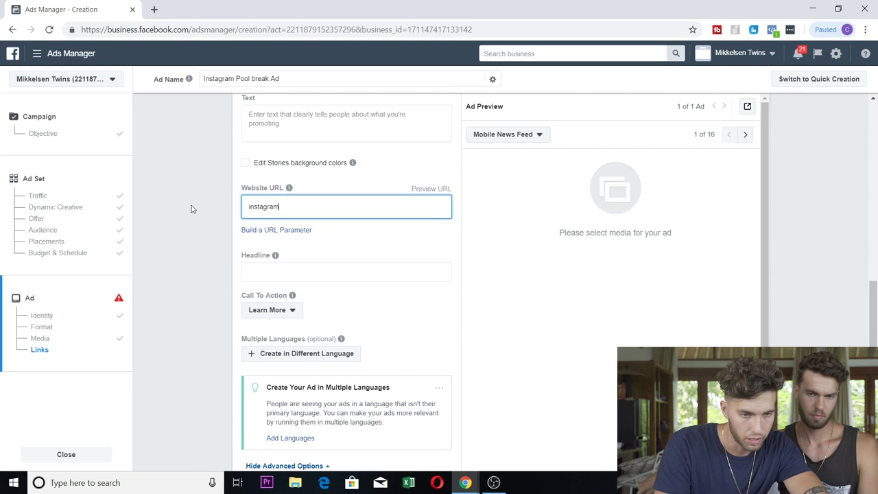
{"action": "type", "text": ".com/mikkelse"}
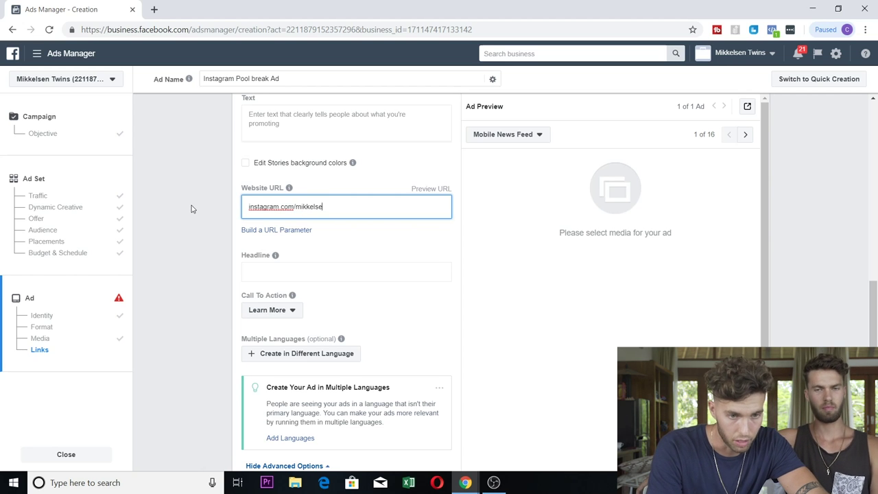
{"action": "type", "text": "ntwins"}
{"action": "left_click", "coordinate": [196, 244]}
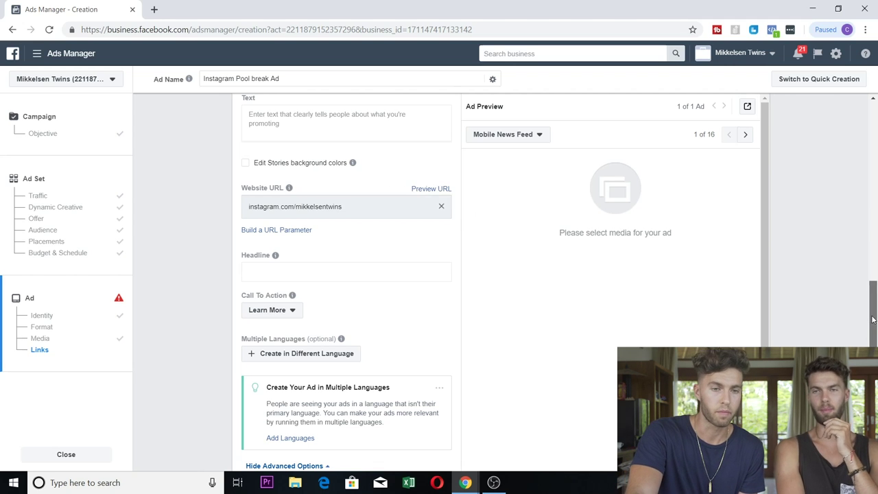
Look through the available call-to-action options for the ad and keep Learn More.
{"action": "scroll", "coordinate": [873, 319], "scroll_direction": "down", "scroll_amount": 1}
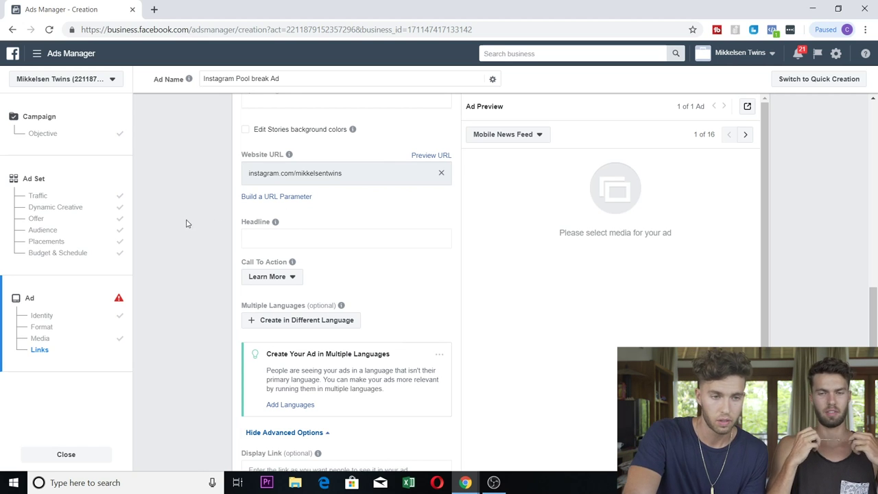
{"action": "scroll", "coordinate": [875, 305], "scroll_direction": "down", "scroll_amount": 2}
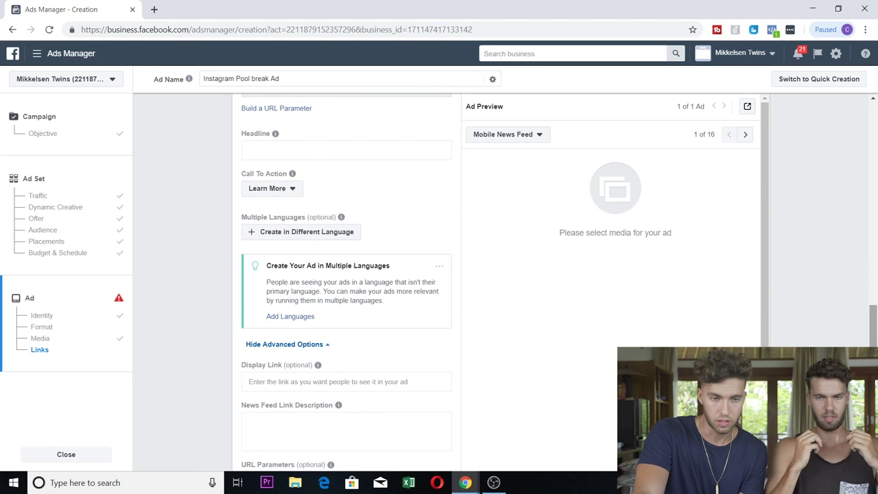
{"action": "scroll", "coordinate": [874, 317], "scroll_direction": "down", "scroll_amount": 1}
{"action": "scroll", "coordinate": [874, 317], "scroll_direction": "up", "scroll_amount": 1}
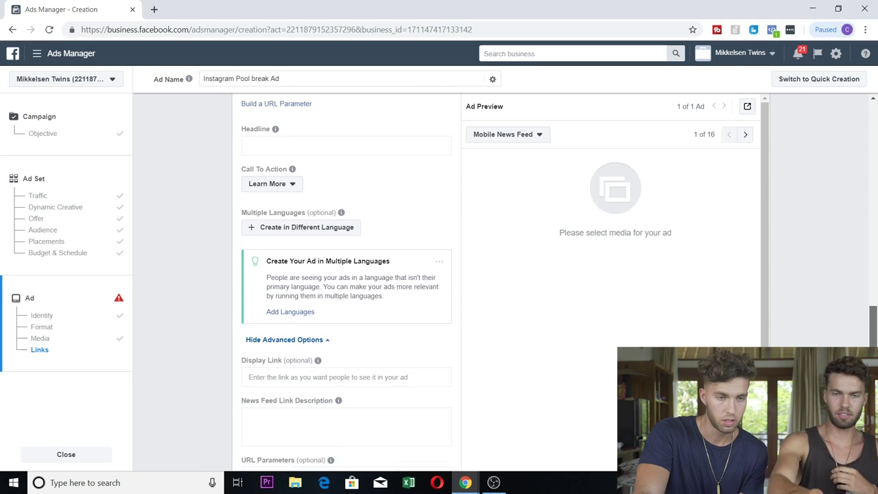
{"action": "left_click", "coordinate": [267, 191]}
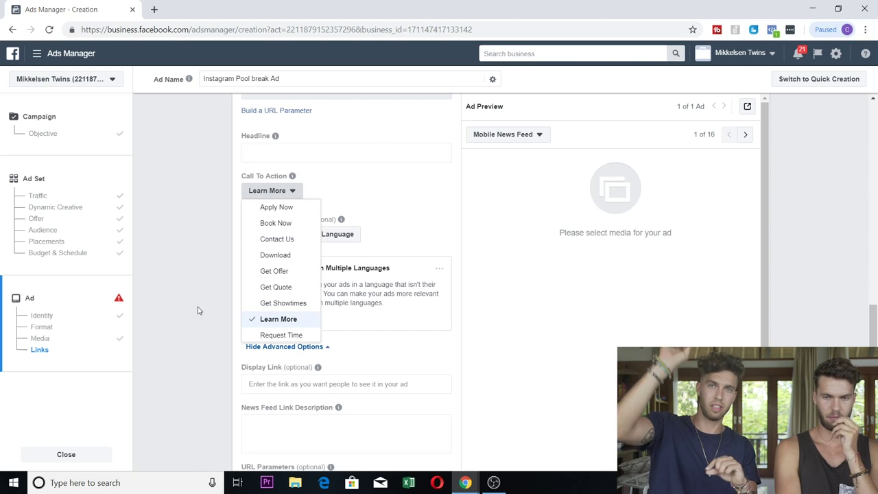
{"action": "left_click", "coordinate": [187, 272]}
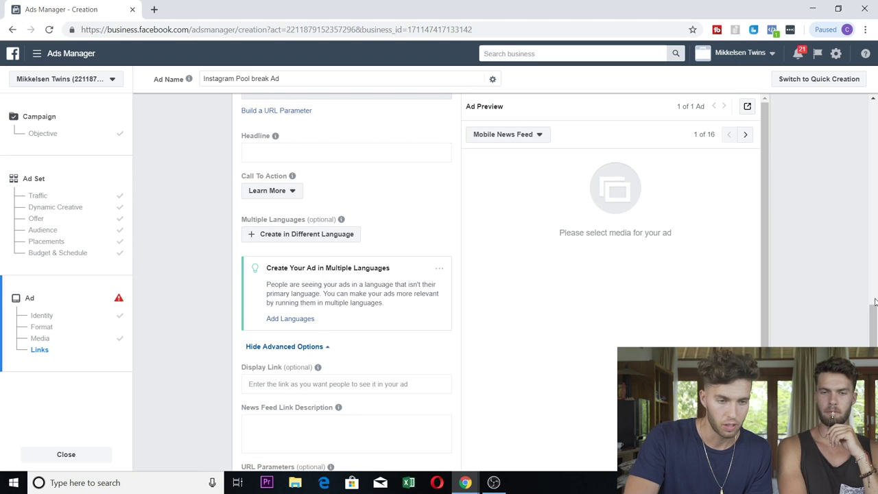
Review the ad's media and link settings, including the advanced options and conversion tracking, through to the end of the page.
{"action": "scroll", "coordinate": [875, 302], "scroll_direction": "down", "scroll_amount": 1}
{"action": "scroll", "coordinate": [349, 258], "scroll_direction": "up", "scroll_amount": 7}
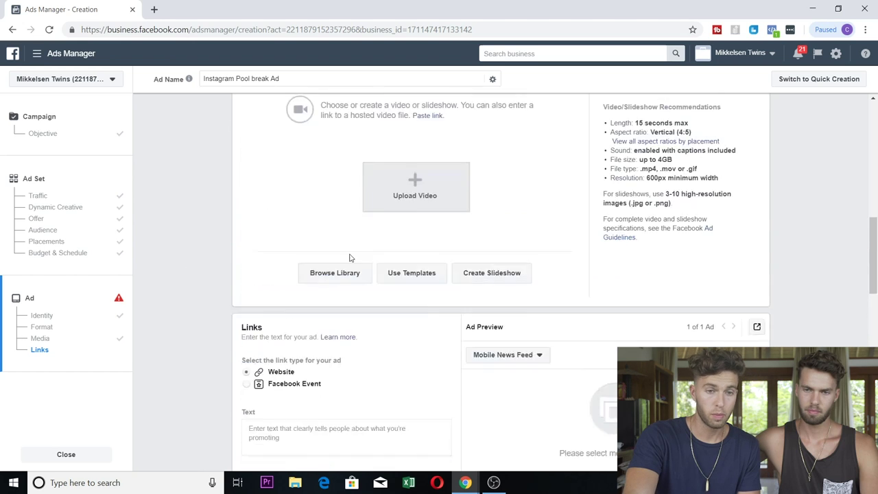
{"action": "scroll", "coordinate": [357, 250], "scroll_direction": "up", "scroll_amount": 3}
{"action": "scroll", "coordinate": [371, 274], "scroll_direction": "down", "scroll_amount": 6}
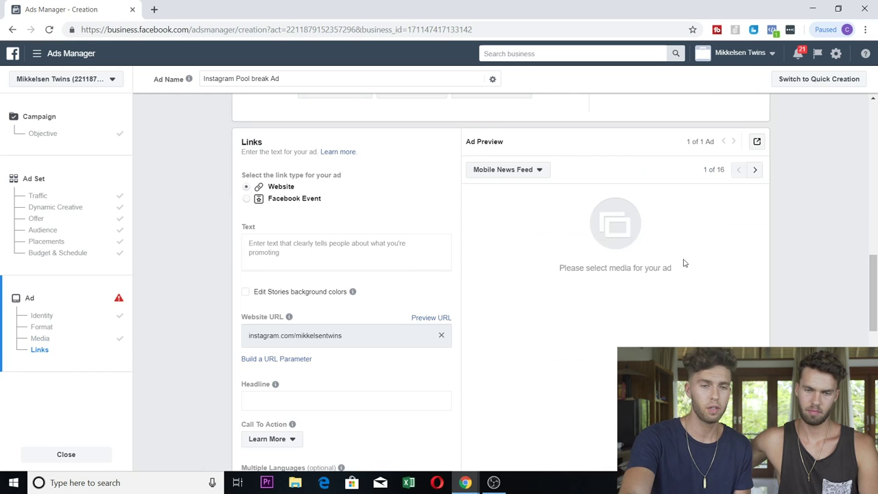
{"action": "scroll", "coordinate": [874, 274], "scroll_direction": "down", "scroll_amount": 1}
{"action": "left_click_drag", "start_coordinate": [875, 275], "coordinate": [876, 280]}
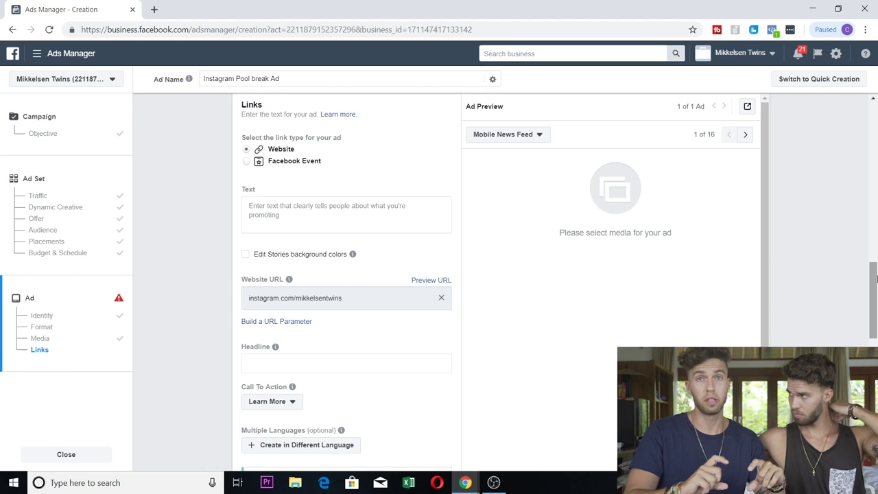
{"action": "left_click_drag", "start_coordinate": [874, 278], "coordinate": [752, 315]}
{"action": "scroll", "coordinate": [183, 261], "scroll_direction": "down", "scroll_amount": 3}
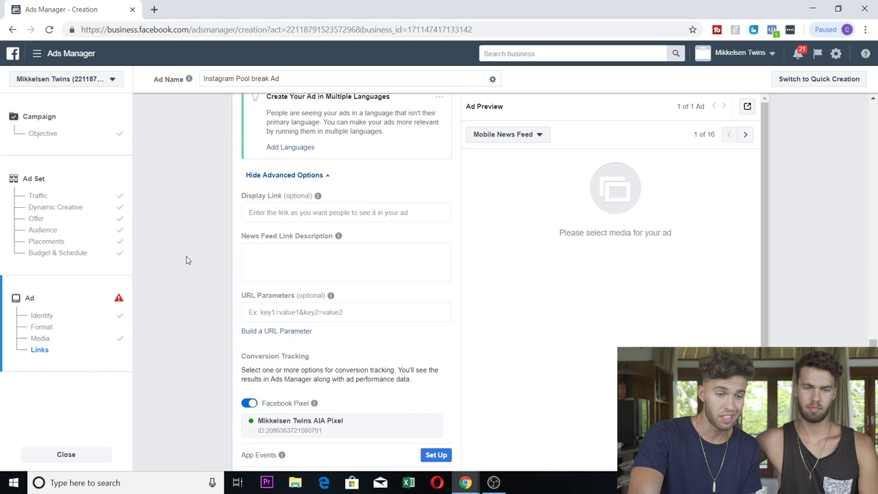
{"action": "scroll", "coordinate": [204, 257], "scroll_direction": "down", "scroll_amount": 1}
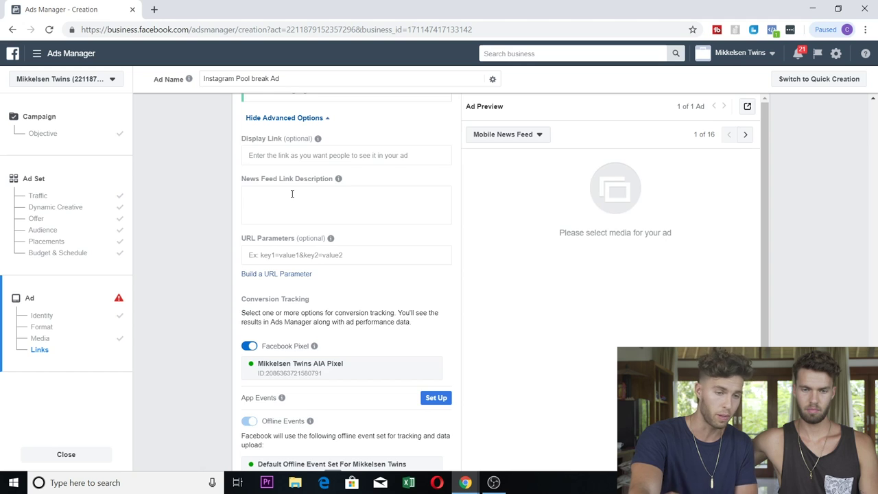
{"action": "scroll", "coordinate": [291, 194], "scroll_direction": "down", "scroll_amount": 2}
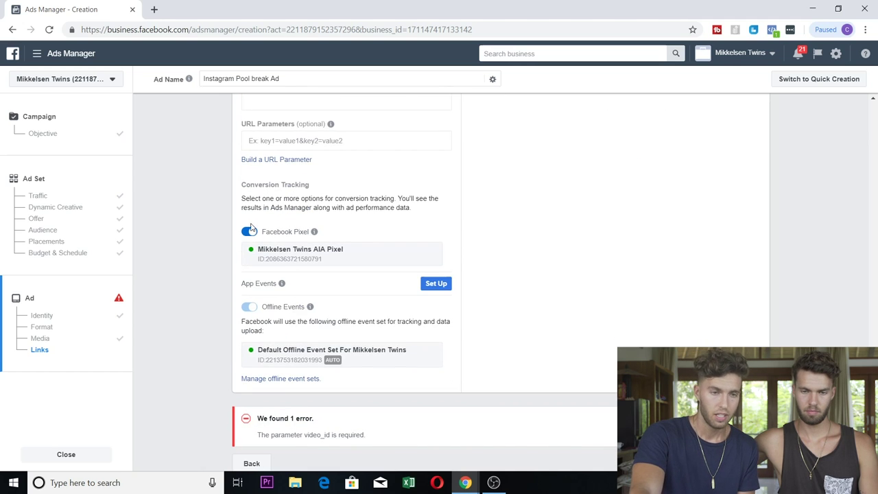
{"action": "scroll", "coordinate": [207, 223], "scroll_direction": "down", "scroll_amount": 1}
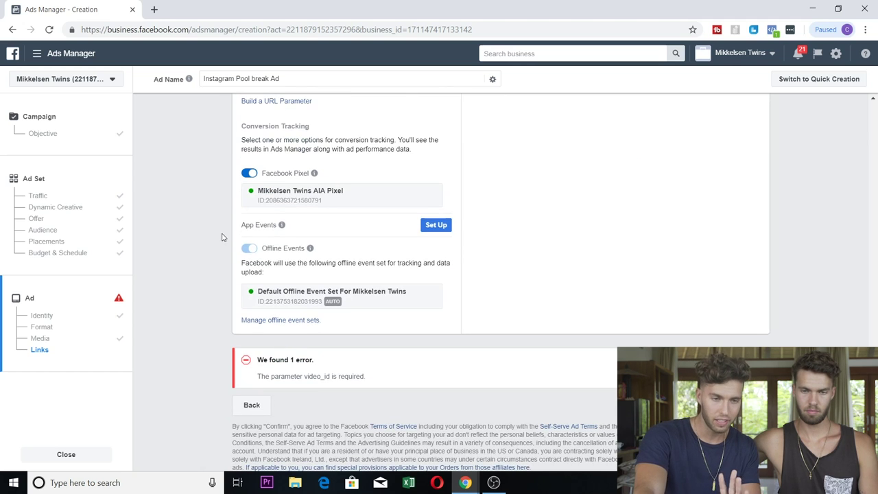